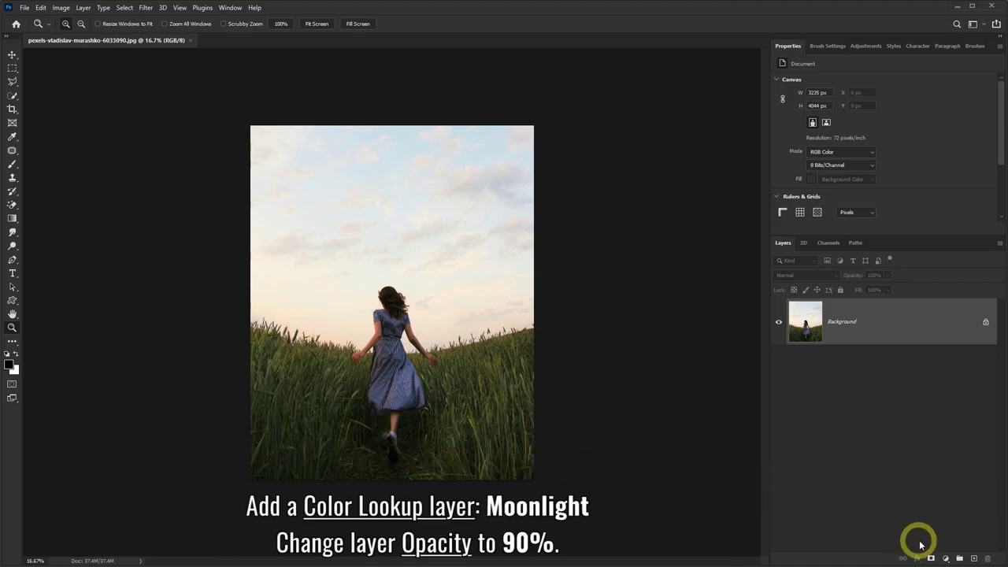
Add a Color Lookup layer using Moonlight.3DL at 90% opacity for a night-blue tint
left_click(945, 558)
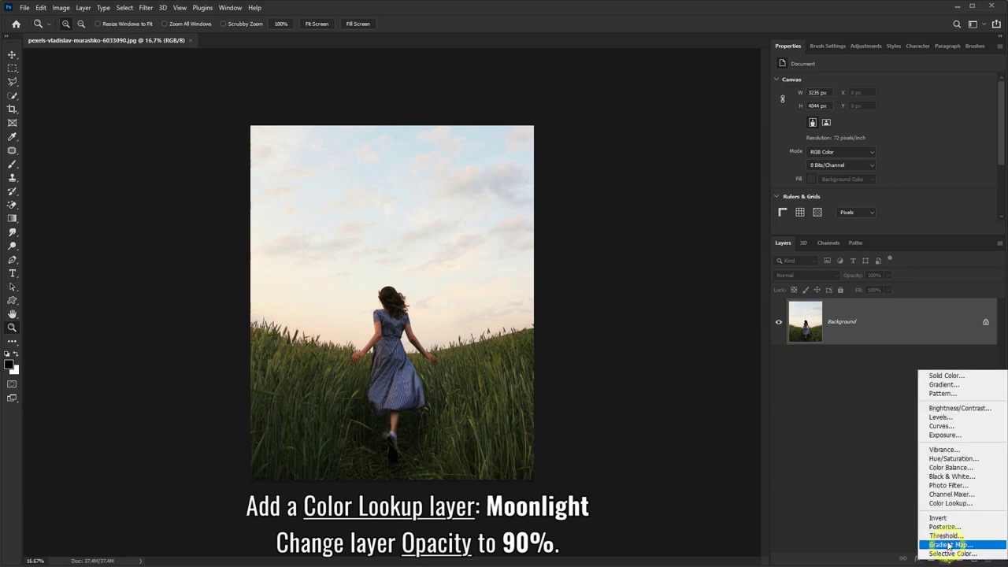
left_click(946, 504)
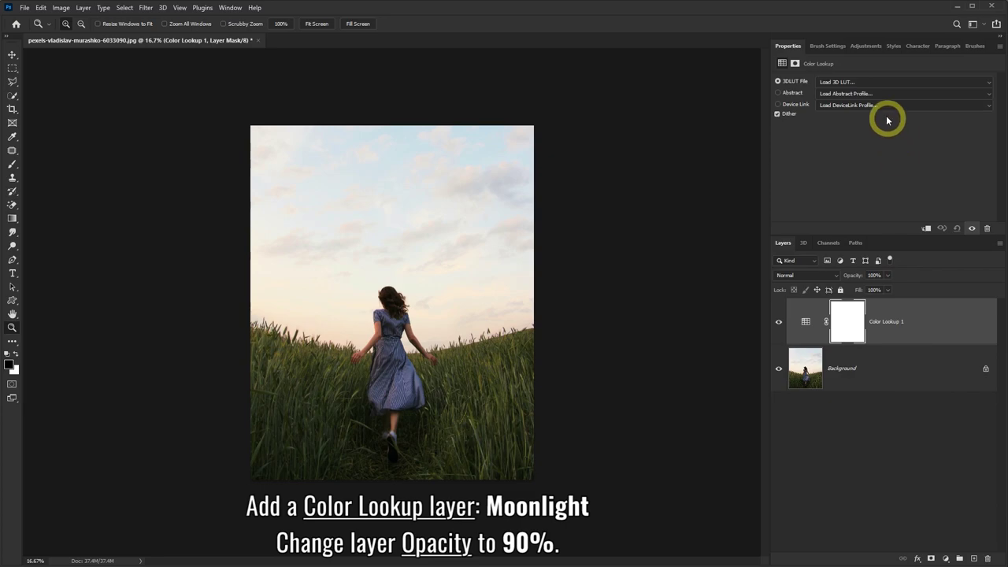
left_click(861, 82)
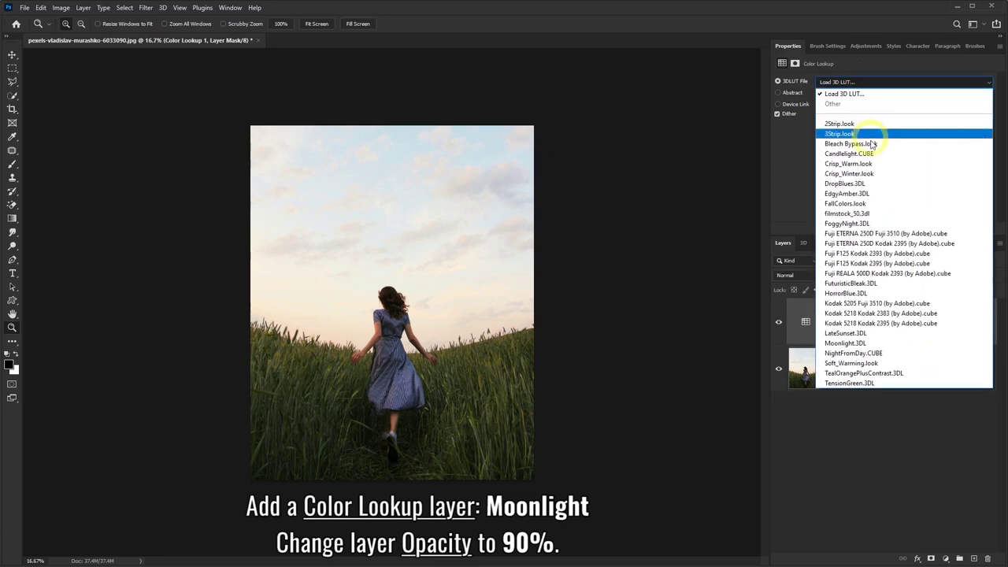
left_click(850, 345)
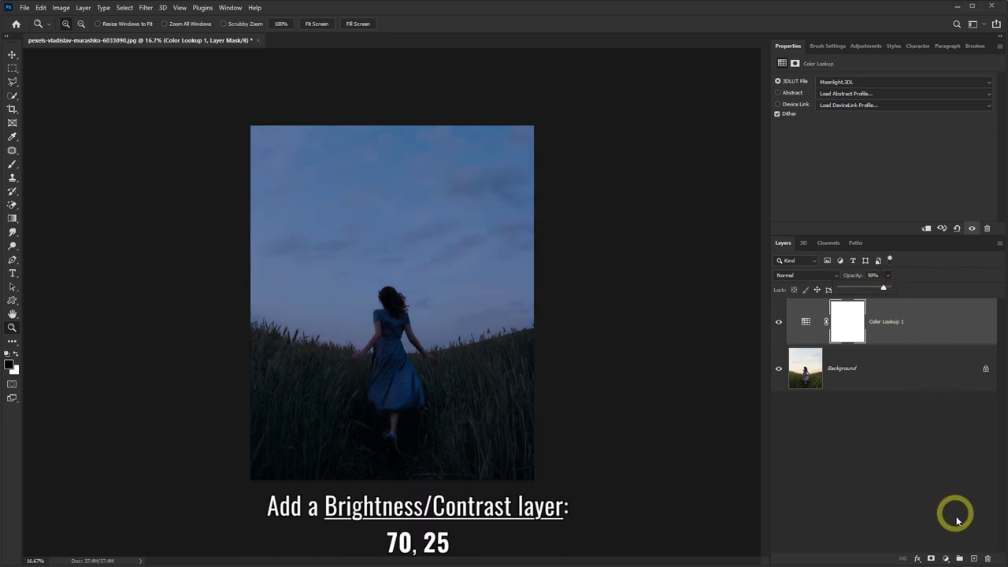
Add a Brightness/Contrast adjustment layer with brightness 70 and contrast 25
left_click(948, 558)
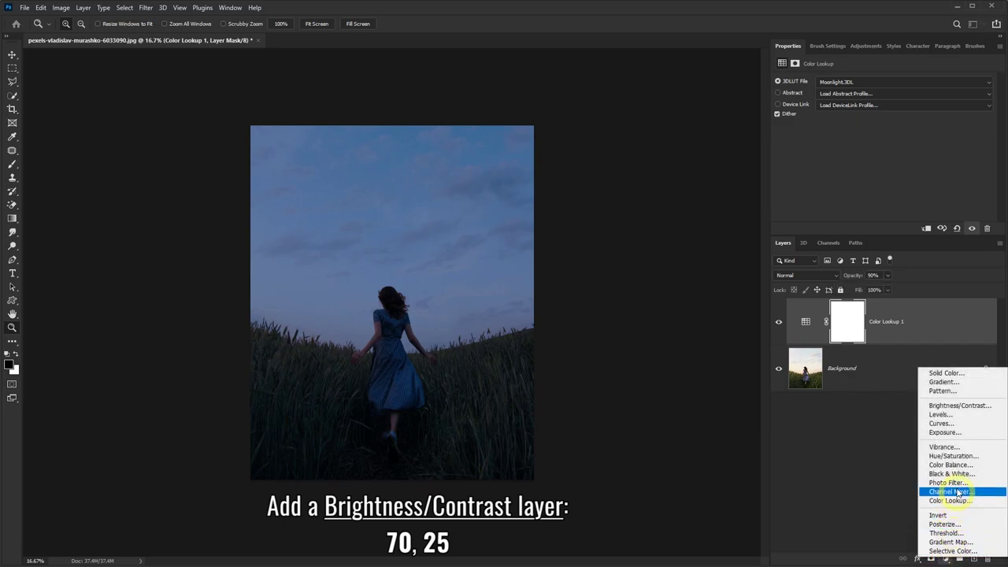
left_click(948, 406)
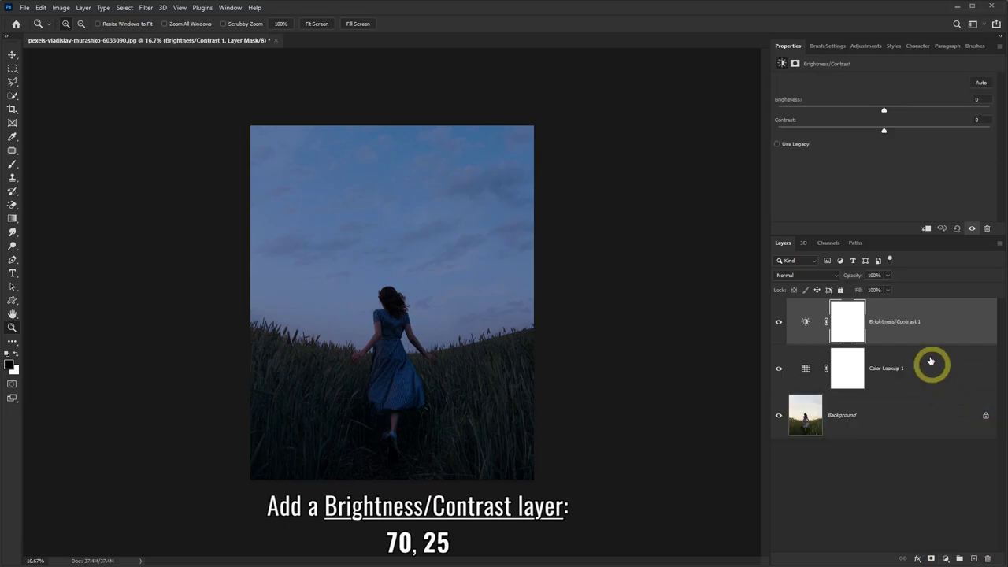
left_click_drag(885, 115, 945, 117)
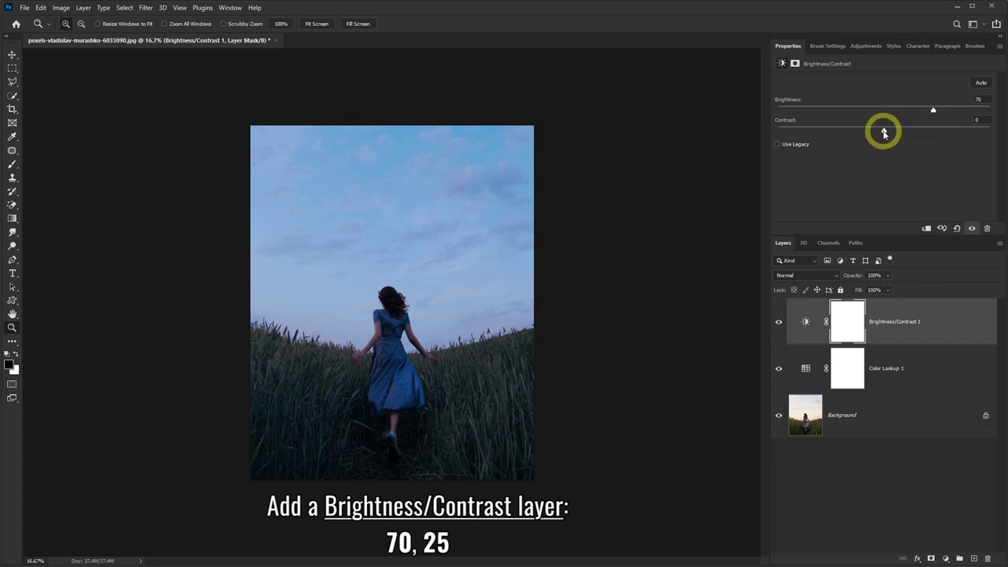
left_click_drag(885, 133, 910, 134)
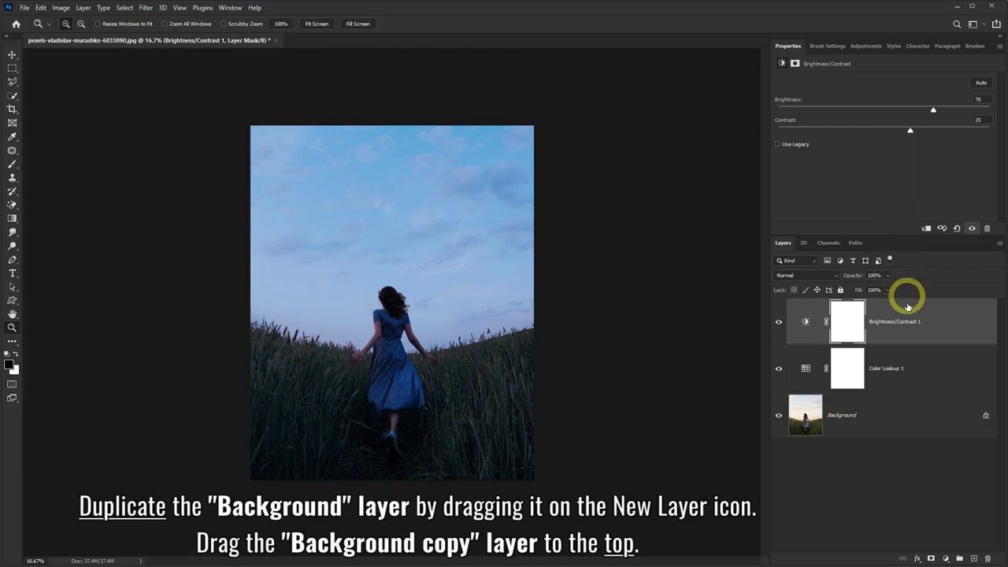
Duplicate the Background layer and move Background copy above Brightness/Contrast 1
mouse_move(879, 419)
left_mouse_down()
mouse_move(909, 429)
mouse_move(961, 513)
mouse_move(972, 555)
left_mouse_up()
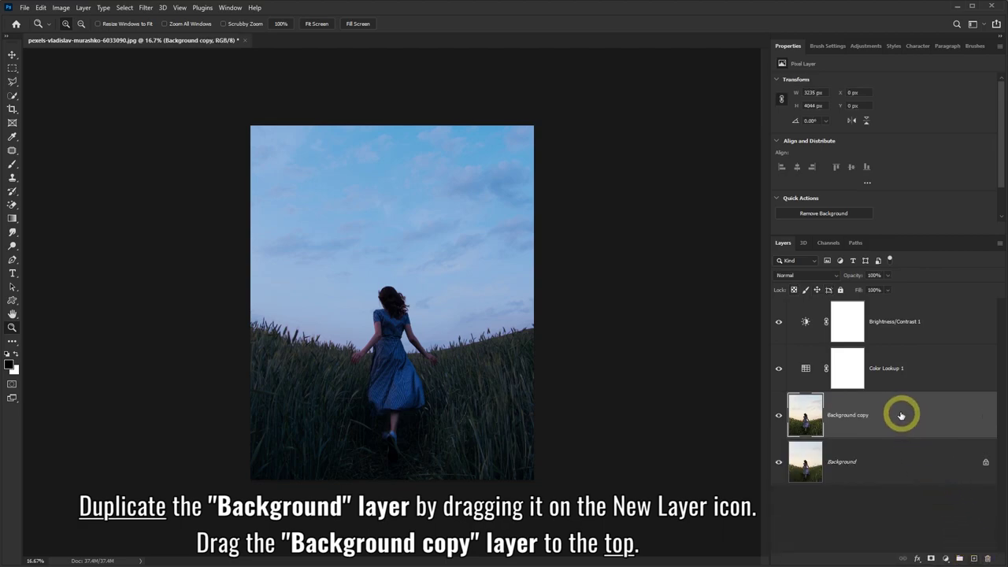
left_click_drag(899, 414, 902, 311)
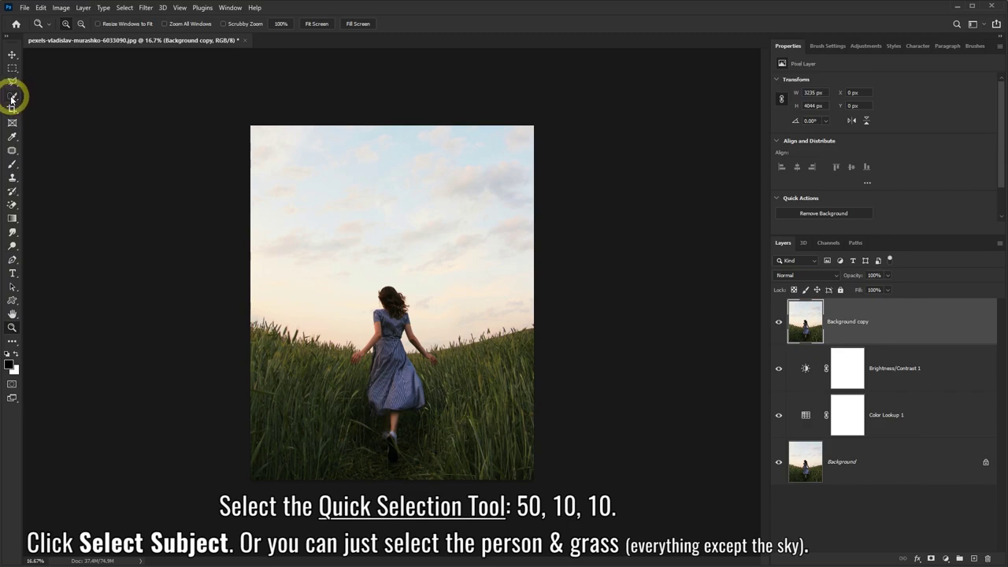
Select the girl with Select Subject, then add the grass using a 50 px Quick Selection brush
left_click_drag(12, 98, 55, 109)
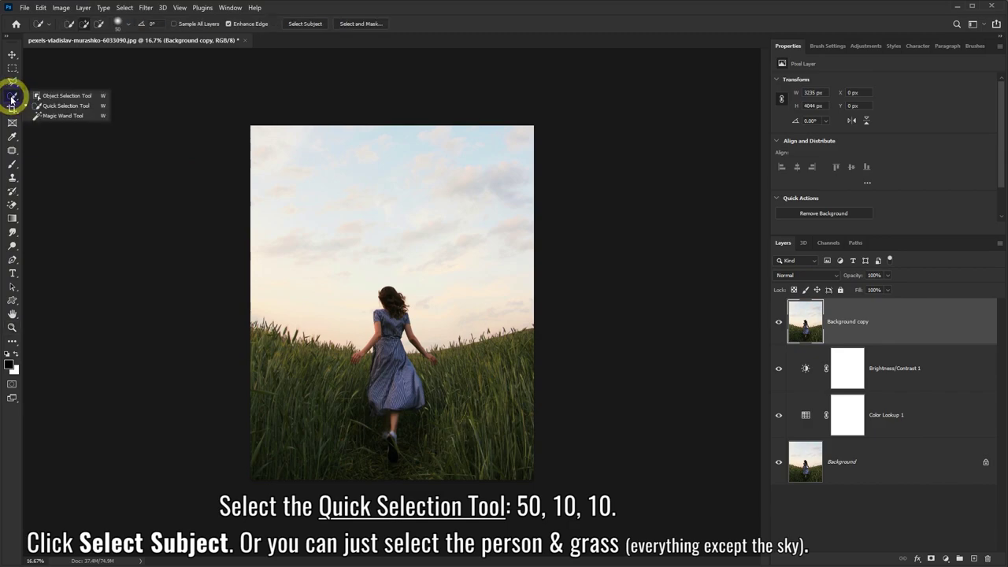
left_click(71, 111)
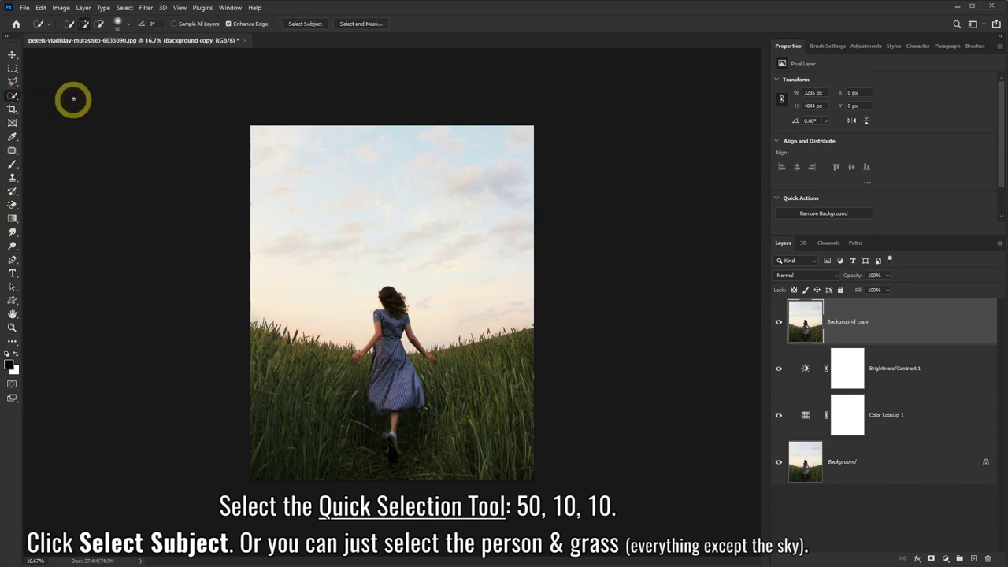
left_click(128, 25)
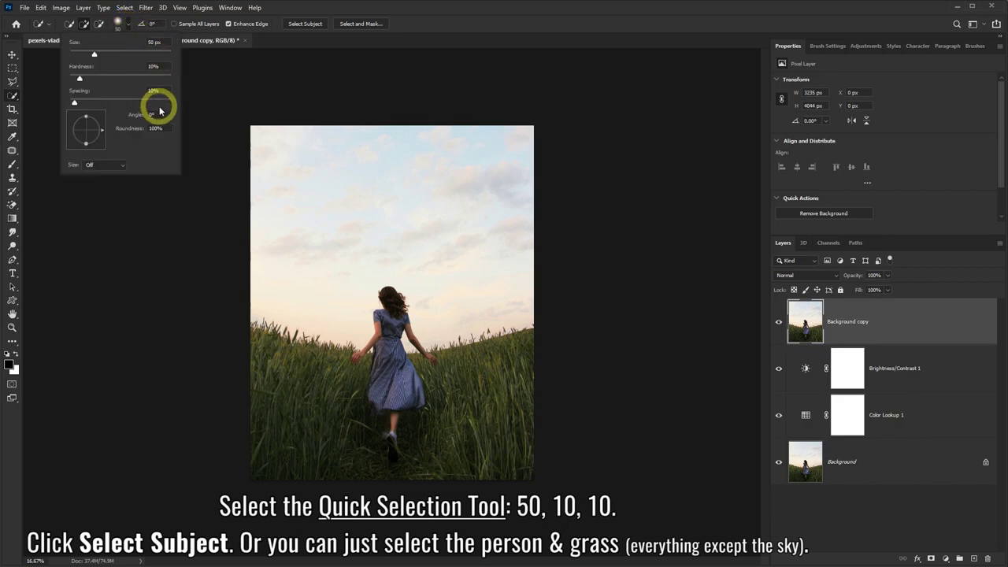
left_click(281, 9)
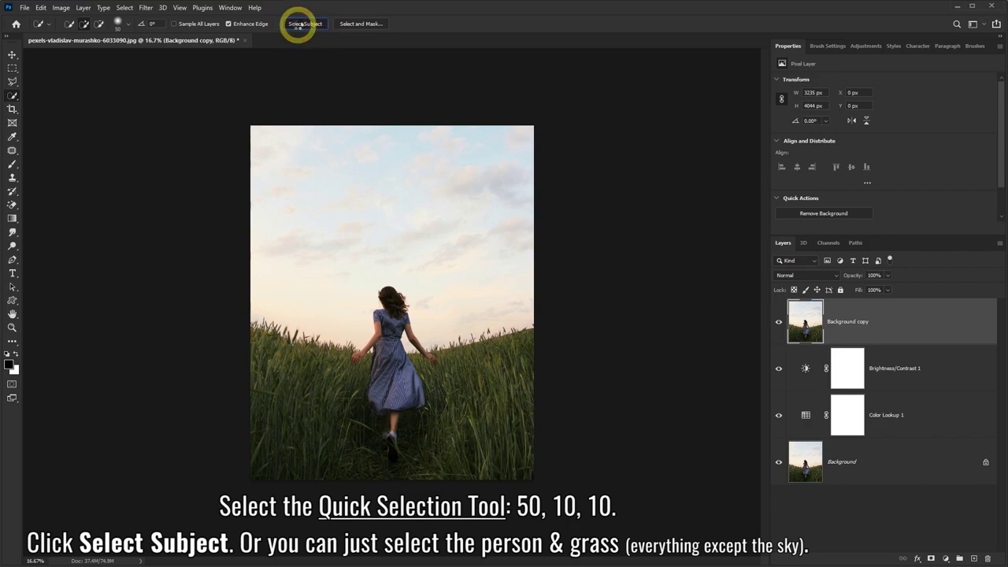
left_click(298, 25)
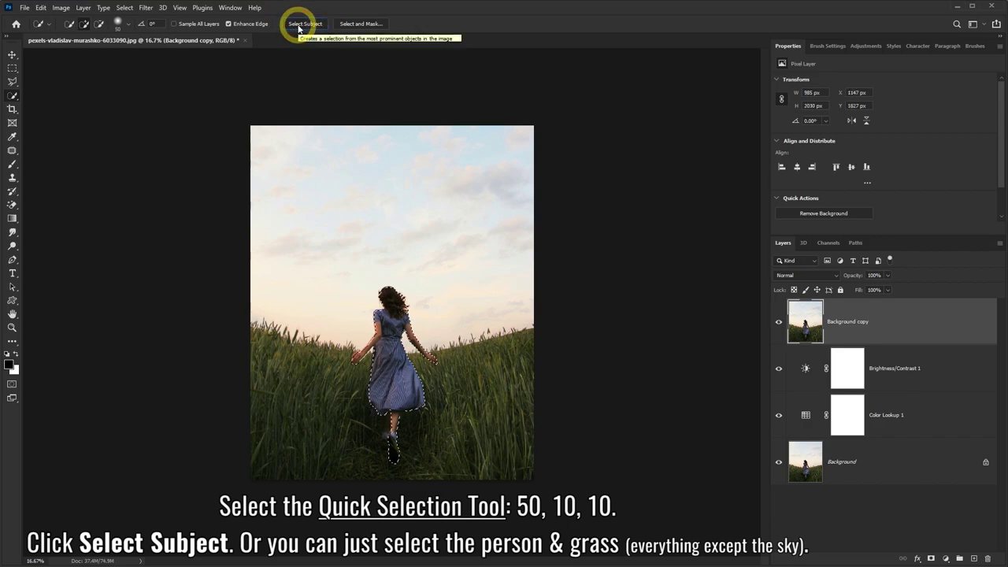
mouse_move(398, 314)
left_mouse_down()
mouse_move(269, 380)
mouse_move(470, 426)
mouse_move(497, 412)
mouse_move(513, 362)
mouse_move(342, 371)
mouse_move(315, 362)
left_mouse_up()
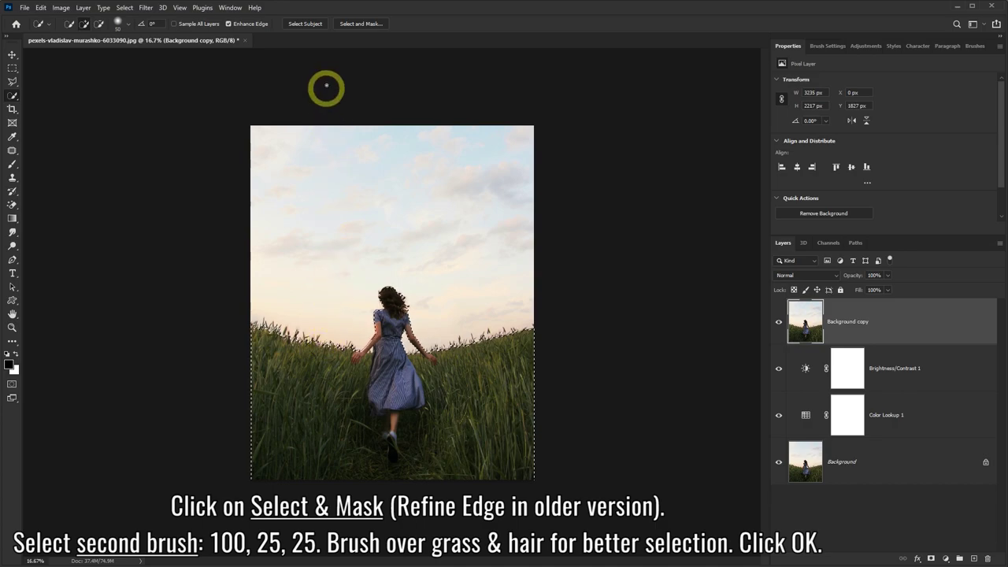
In Select and Mask, paint grass tips and hair edges with a 100 px Refine Edge Brush
left_click(359, 24)
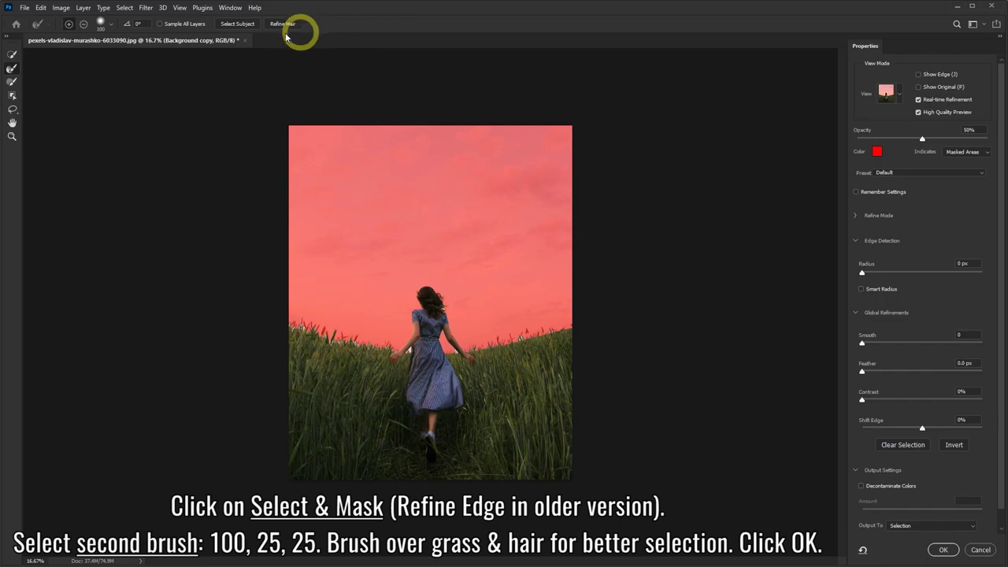
left_click(13, 69)
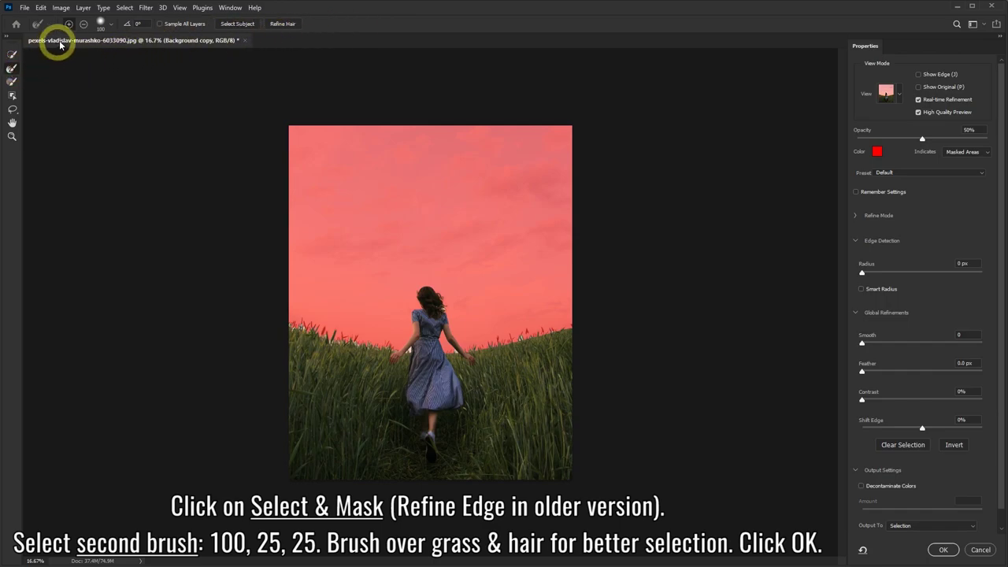
left_click(103, 23)
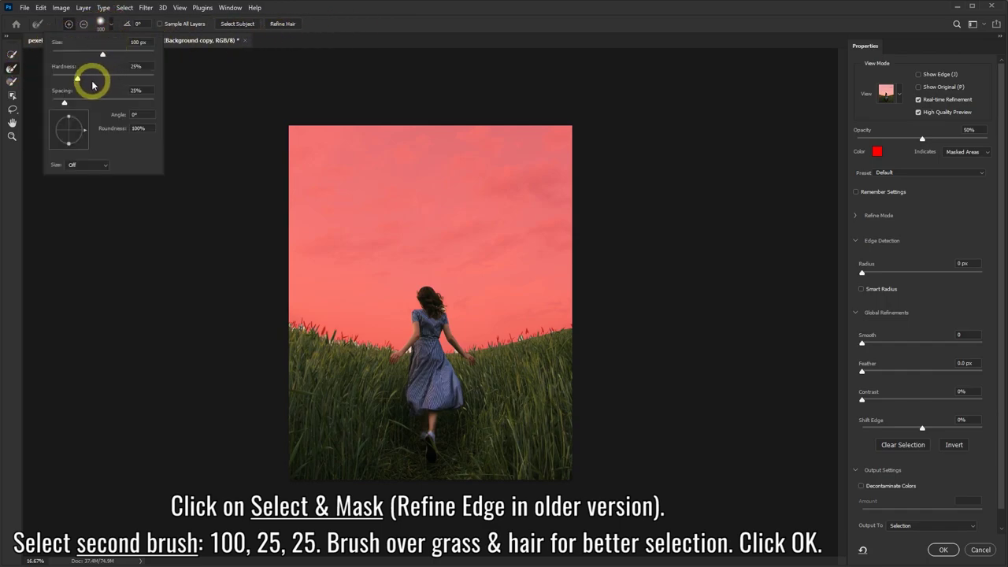
left_click(349, 28)
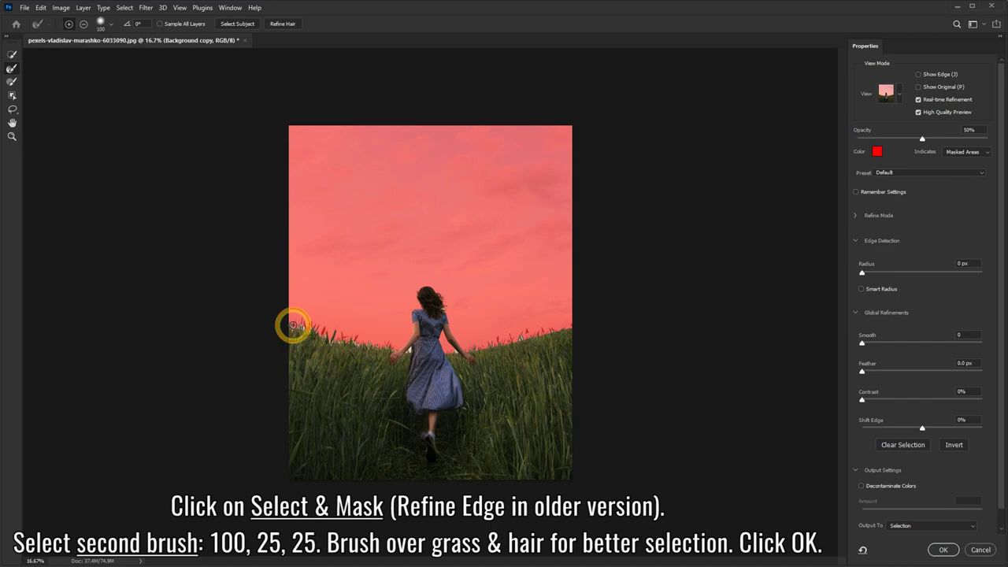
left_click_drag(293, 324, 305, 330)
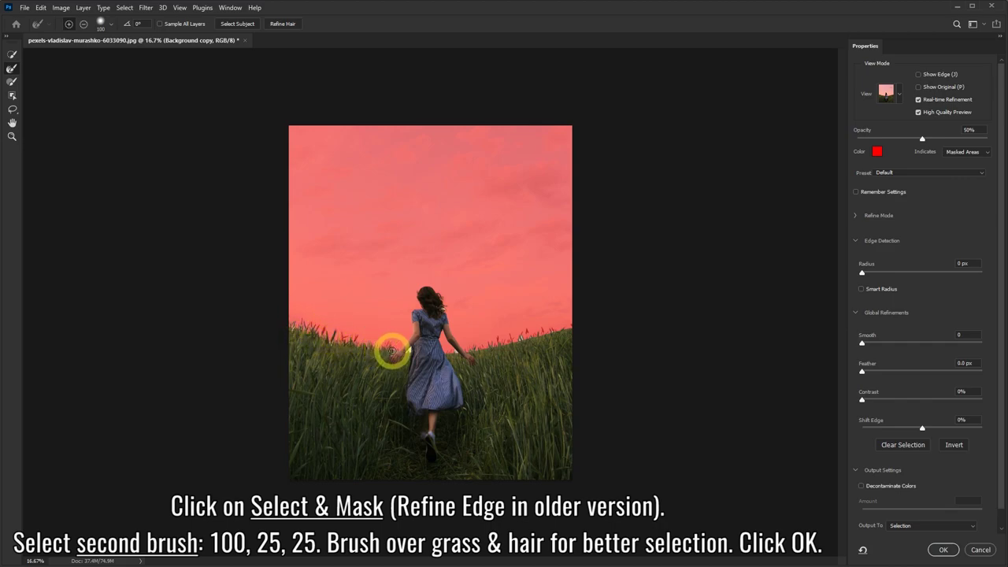
left_click_drag(392, 351, 443, 311)
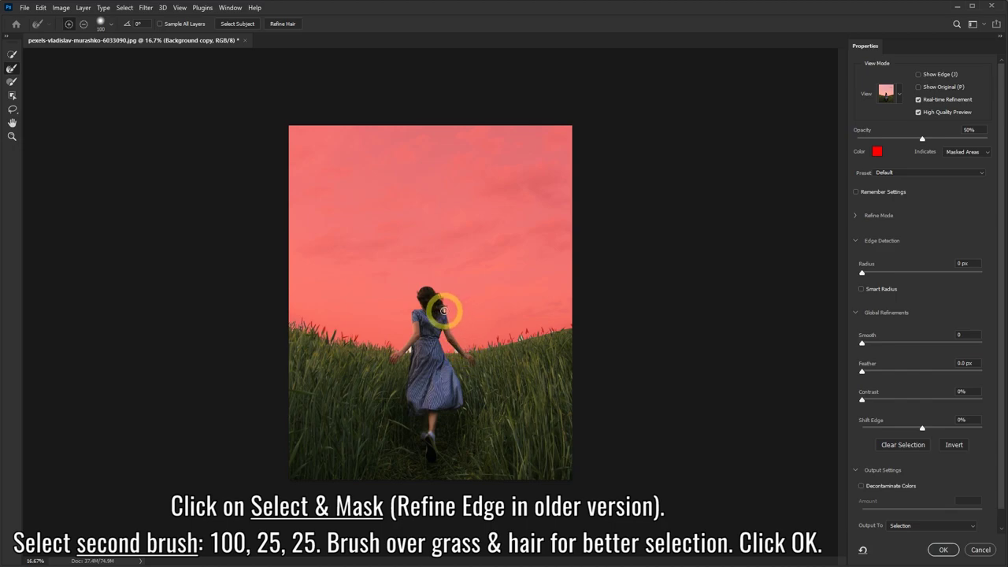
mouse_move(442, 309)
left_mouse_down()
mouse_move(442, 298)
mouse_move(565, 329)
mouse_move(415, 355)
mouse_move(558, 333)
left_mouse_up()
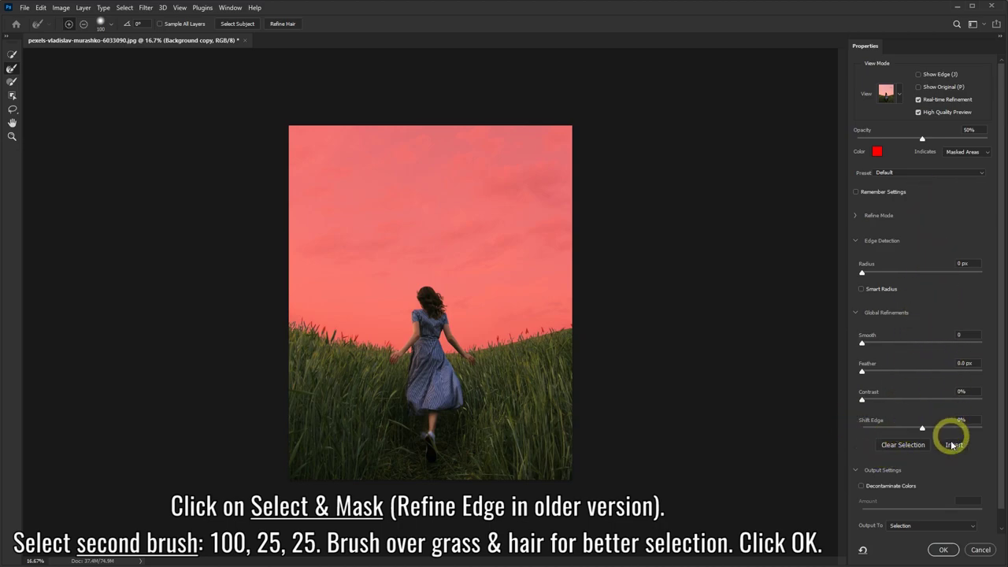
left_click(946, 550)
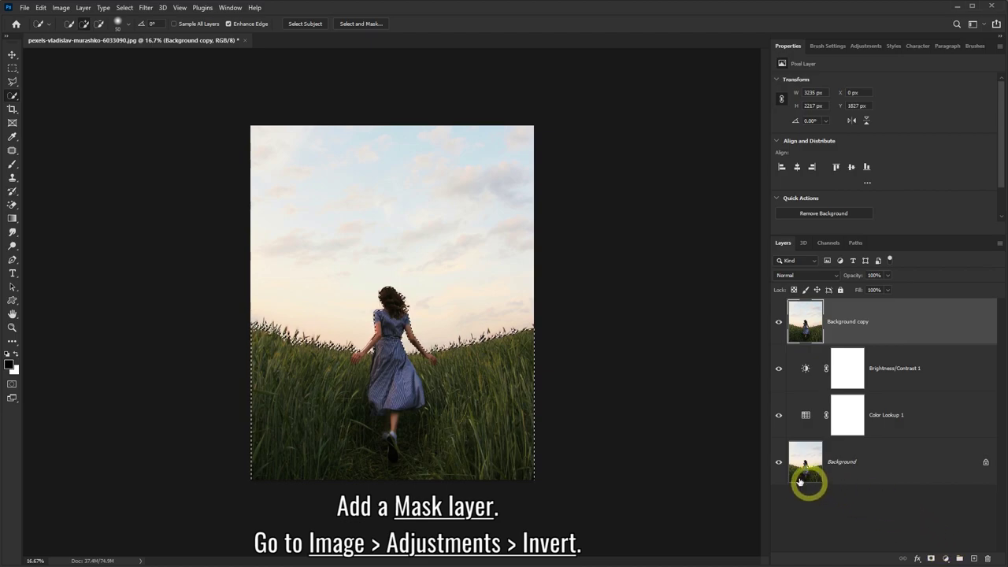
Add an inverted layer mask to Background copy, then drag the starry sky photo in
left_click(931, 558)
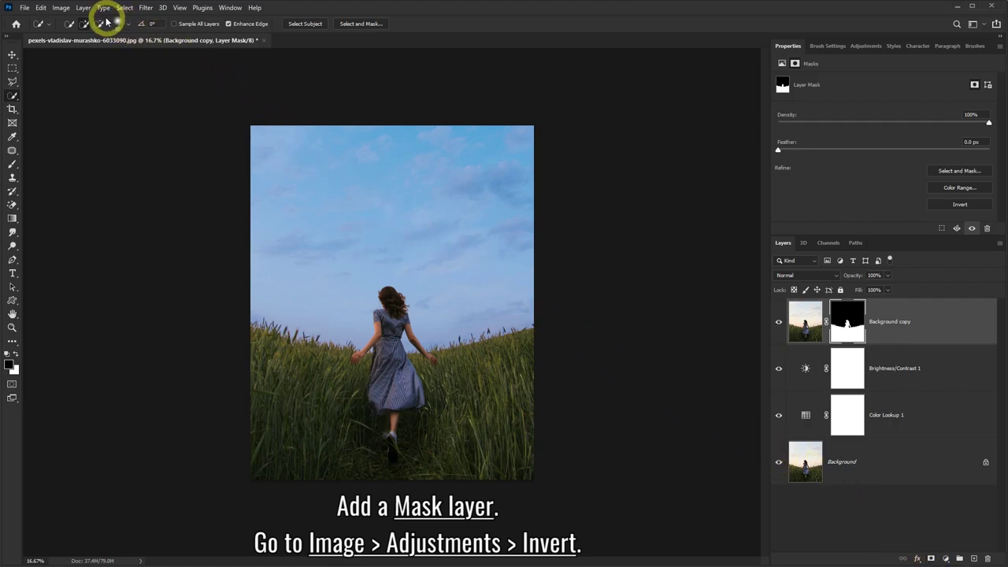
left_click(65, 11)
mouse_move(77, 35)
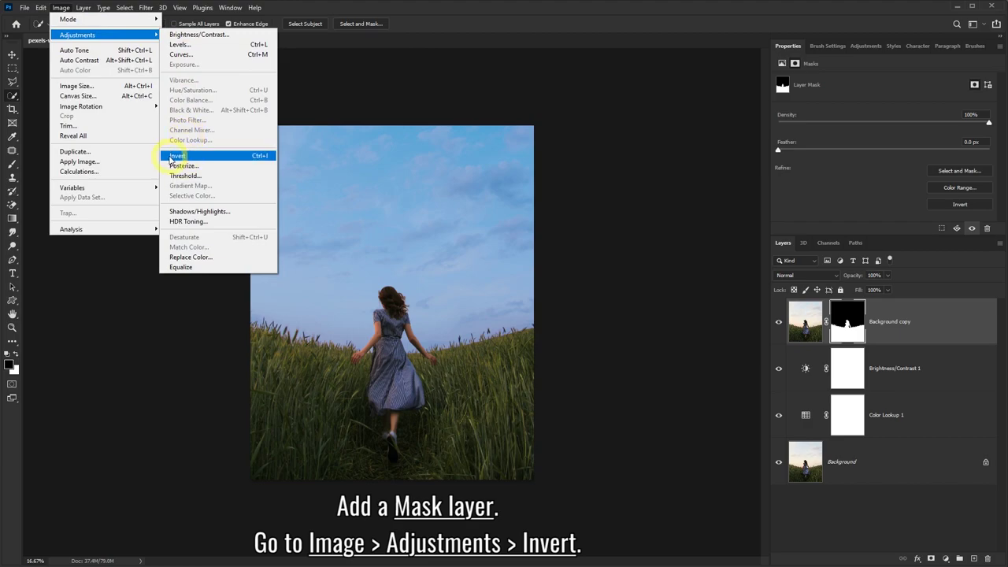
left_click(180, 156)
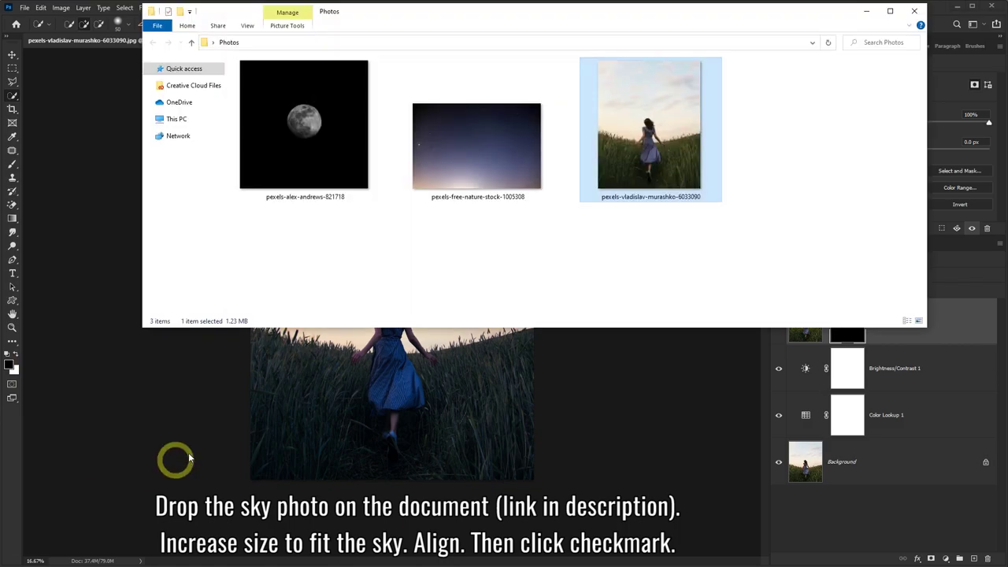
left_click(471, 164)
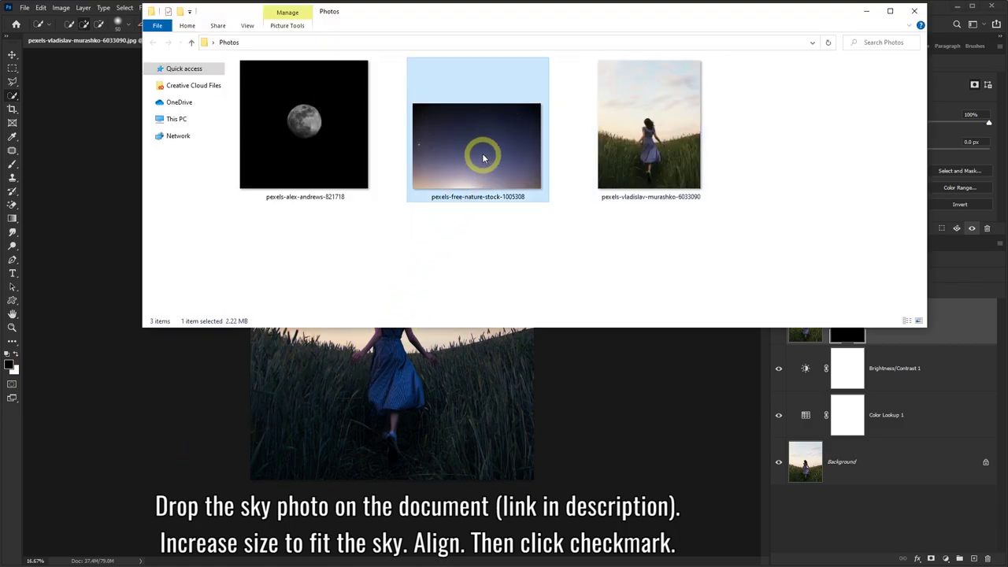
left_click_drag(483, 159, 422, 347)
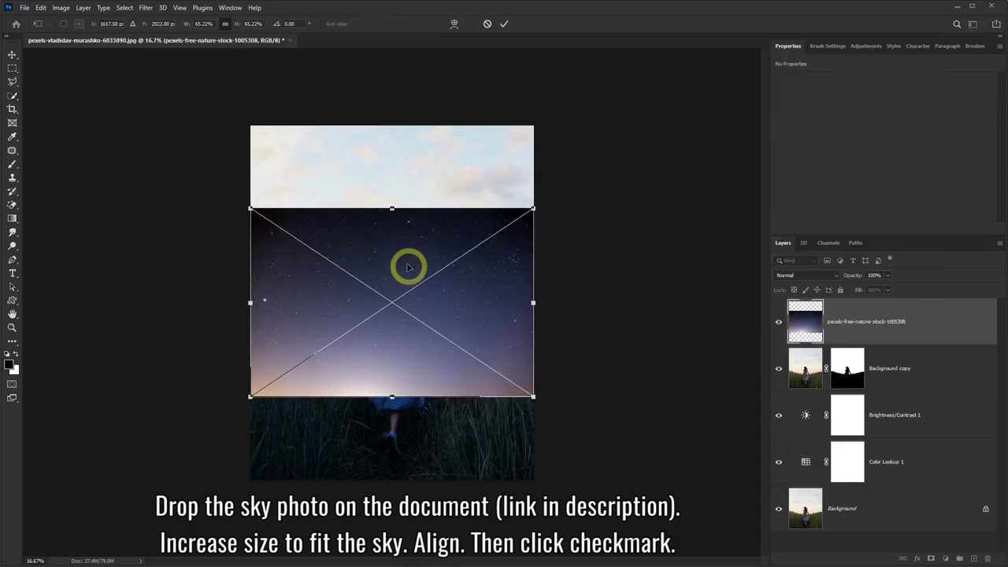
Scale up the starry sky over the top of the image, centre it, and commit
left_click_drag(284, 219, 291, 140)
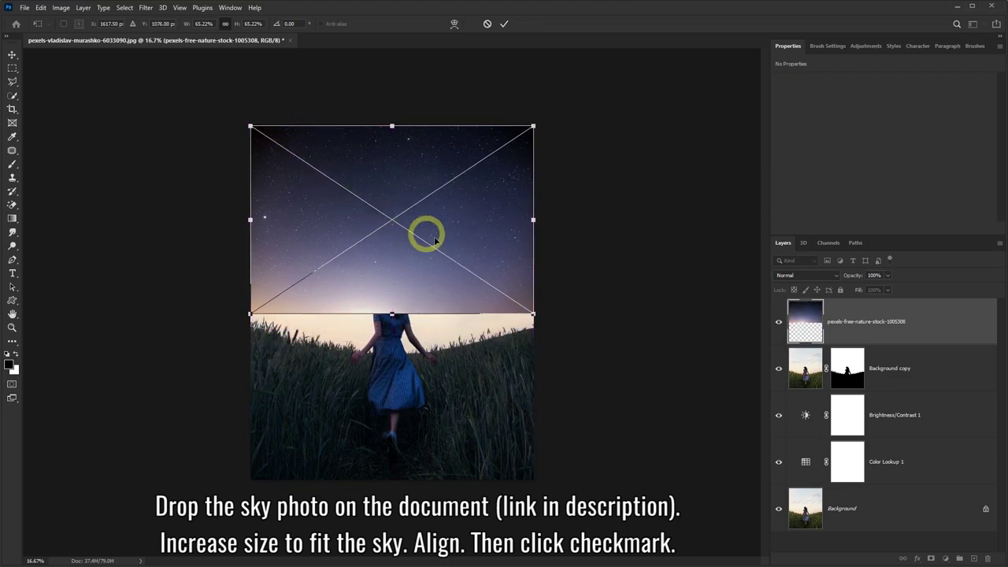
left_click_drag(534, 312, 602, 360)
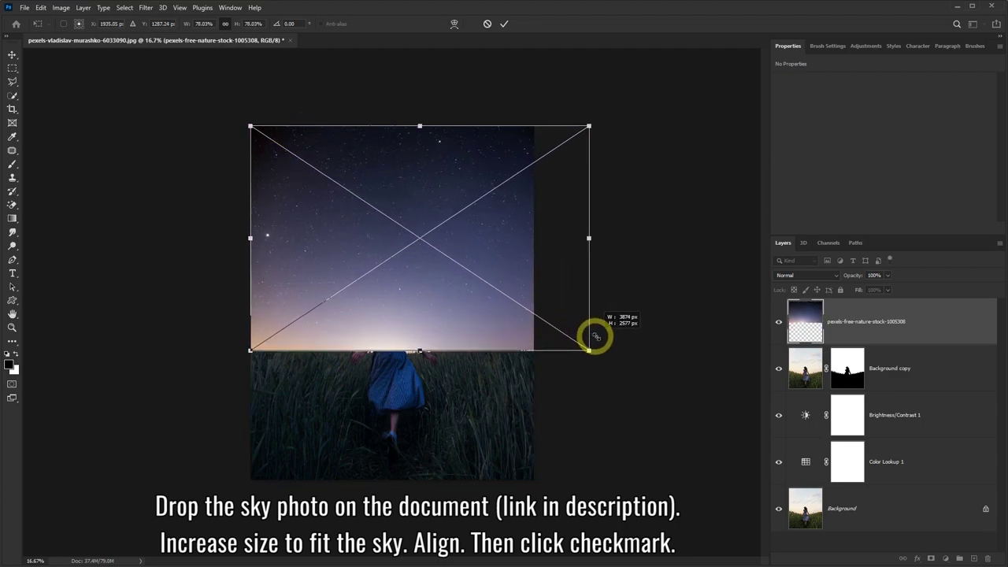
left_click_drag(562, 286, 529, 289)
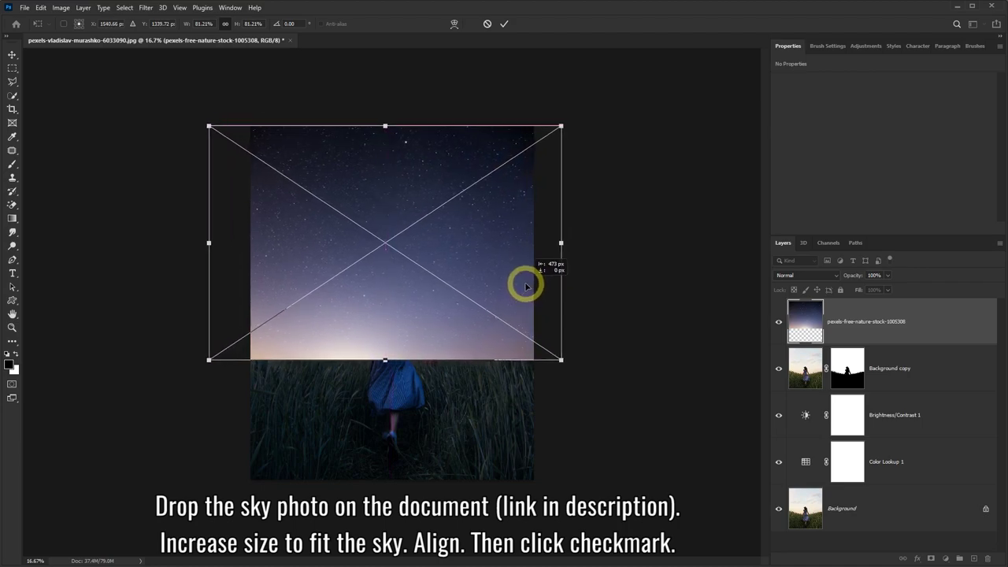
left_click_drag(530, 287, 528, 285)
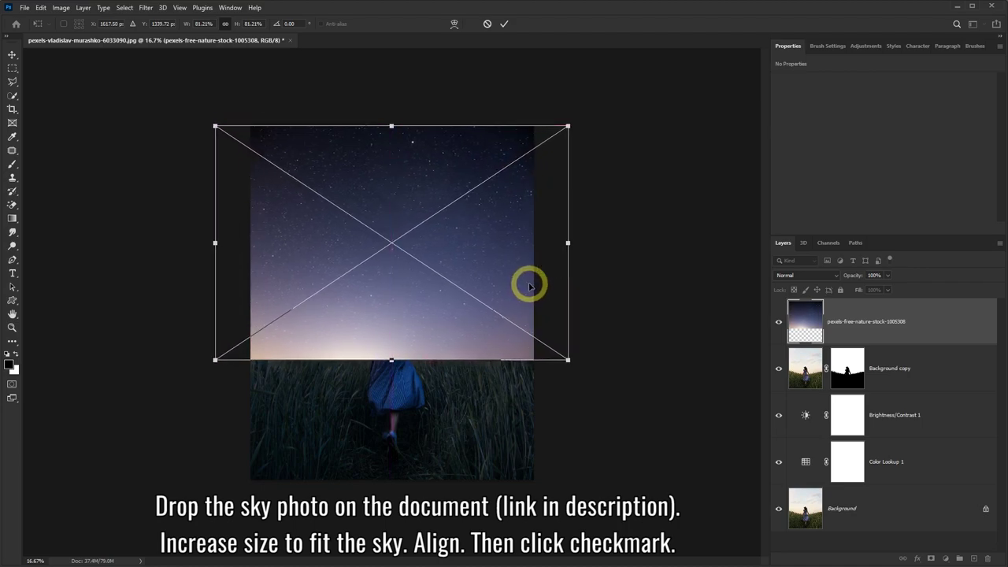
left_click(505, 26)
key("w")
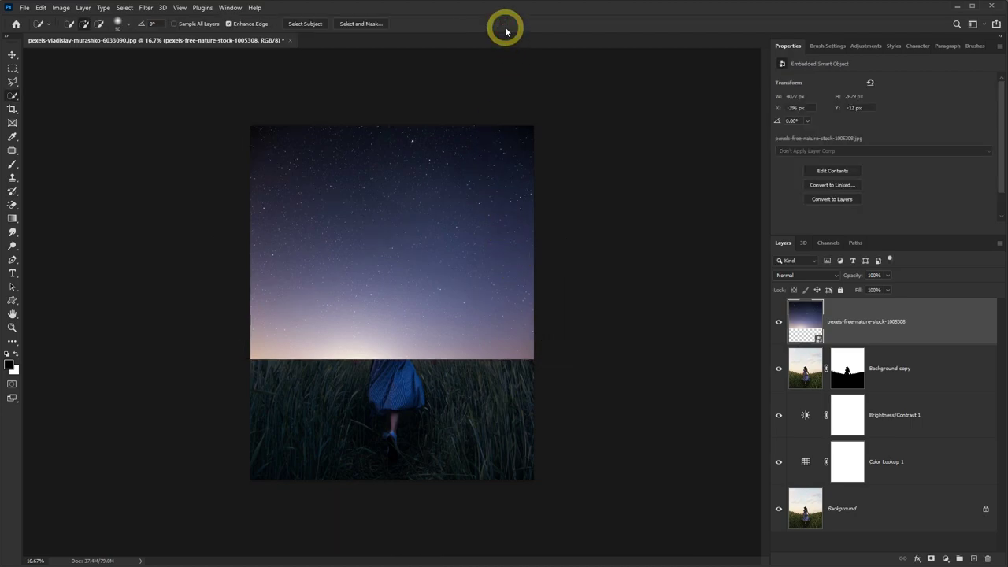
Clip the sky photo to Background copy and add a clipped Hue/Saturation layer at saturation +20
right_click(928, 314)
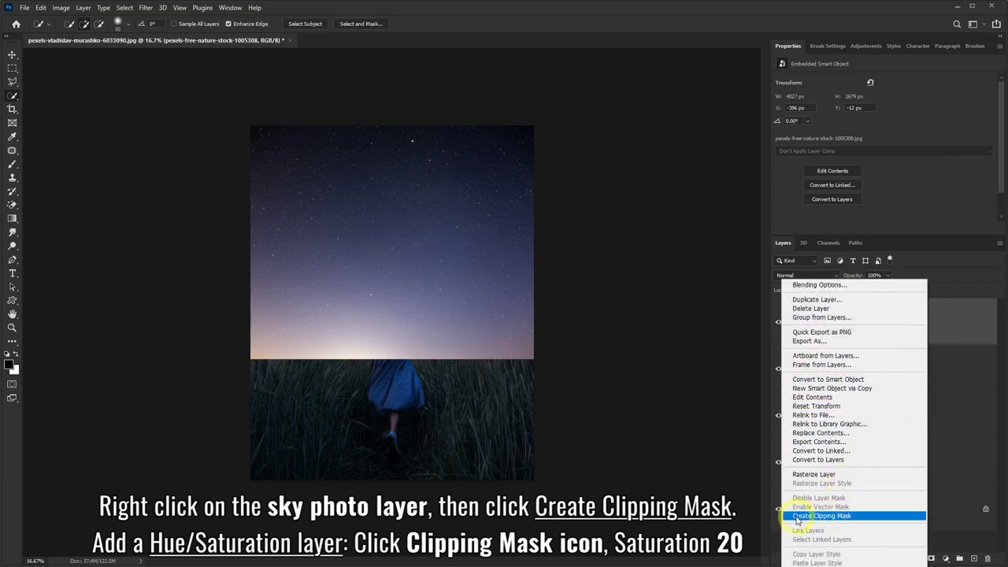
left_click(819, 515)
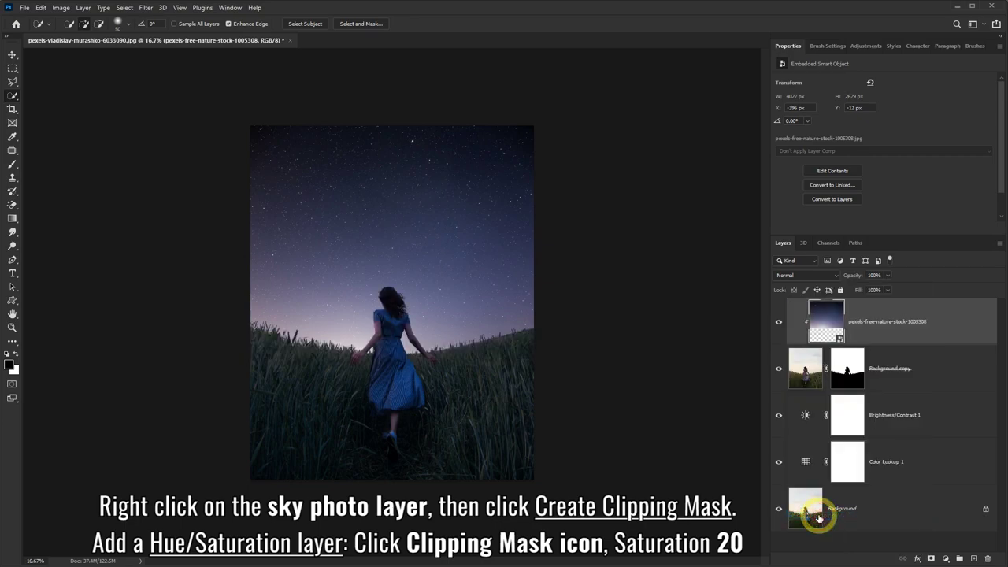
left_click(946, 557)
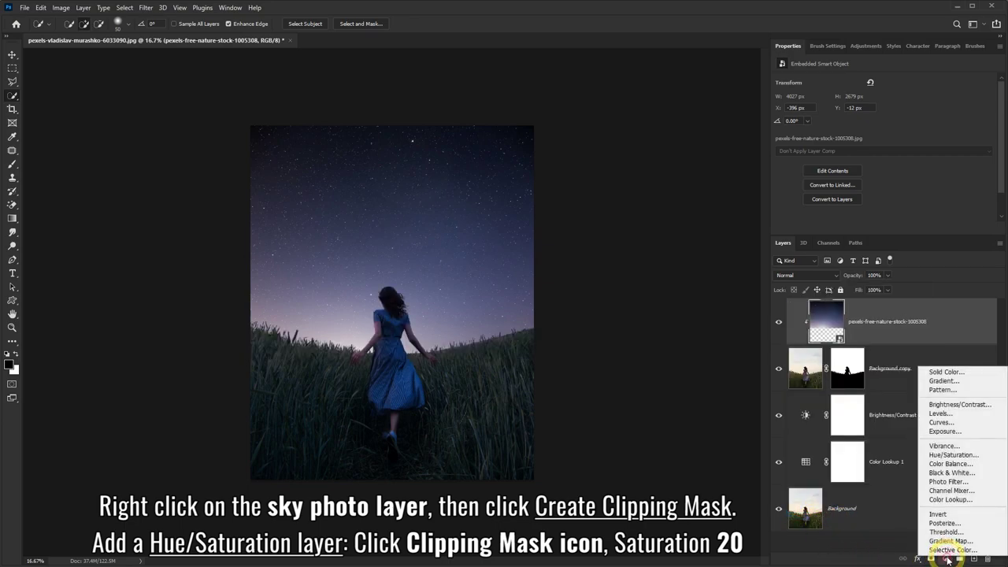
left_click(949, 455)
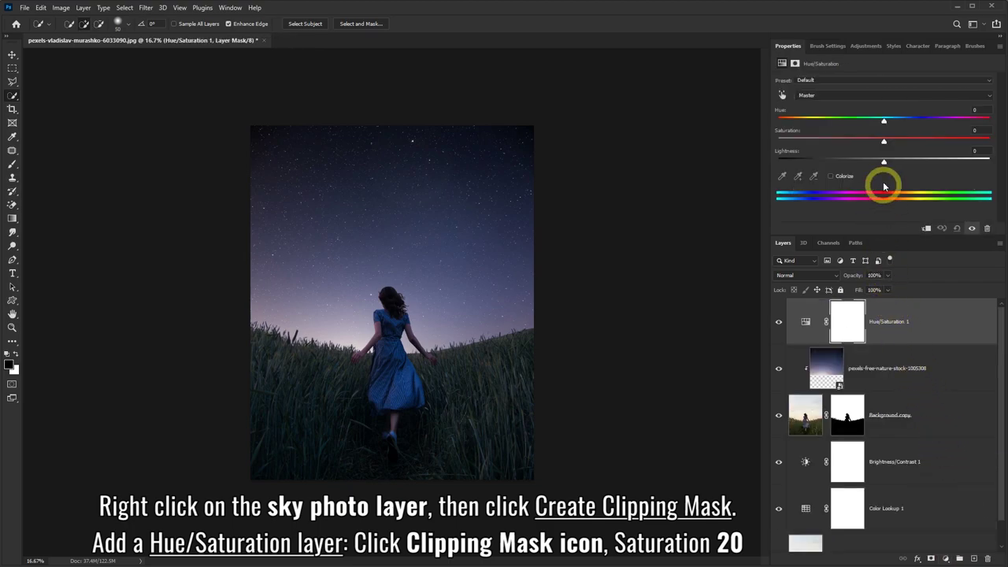
mouse_move(886, 144)
left_mouse_down()
mouse_move(930, 145)
mouse_move(918, 145)
left_mouse_up()
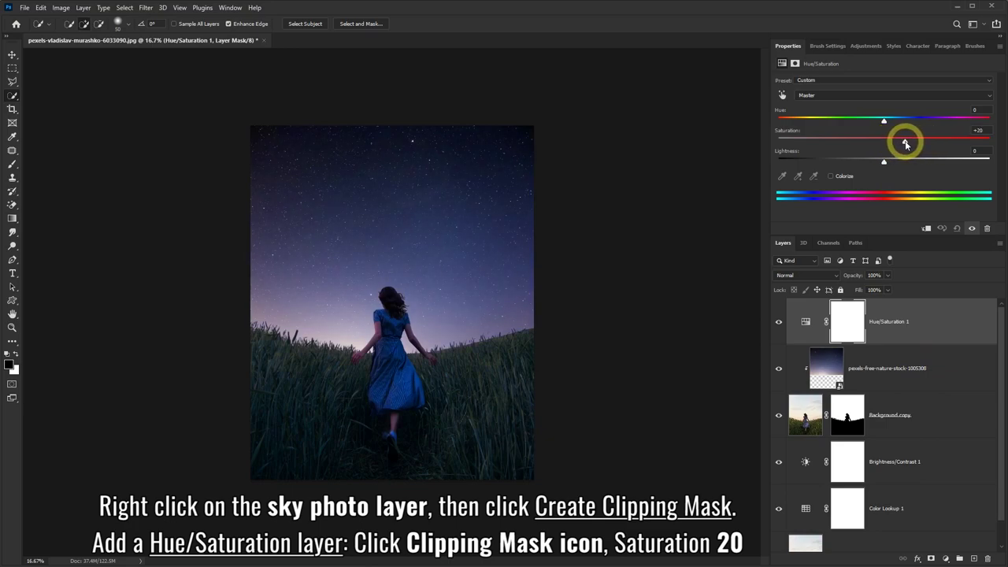
left_click(928, 229)
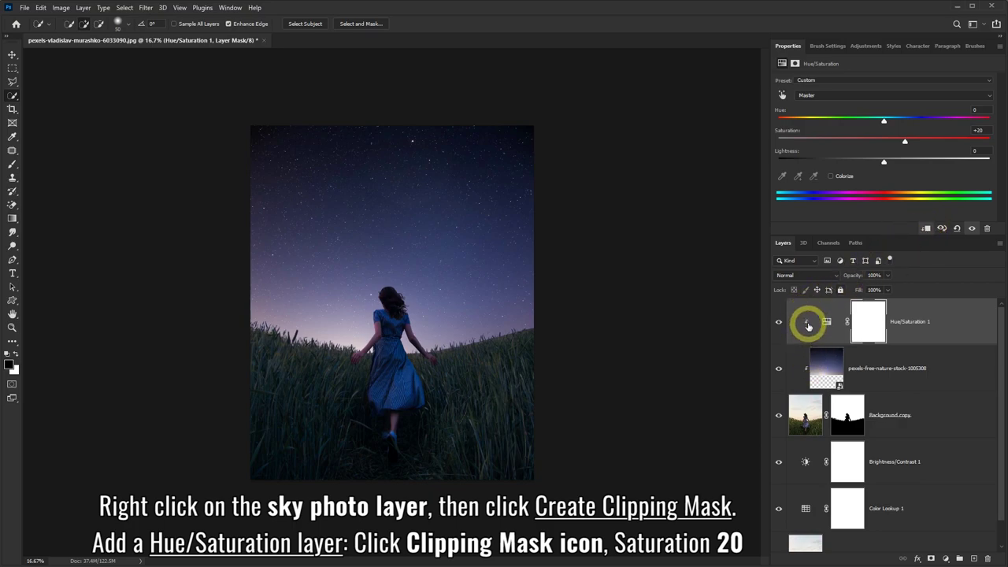
Add a clipped Brightness/Contrast layer (brightness 30, contrast 20) and drop the moon photo into the image
left_click(947, 558)
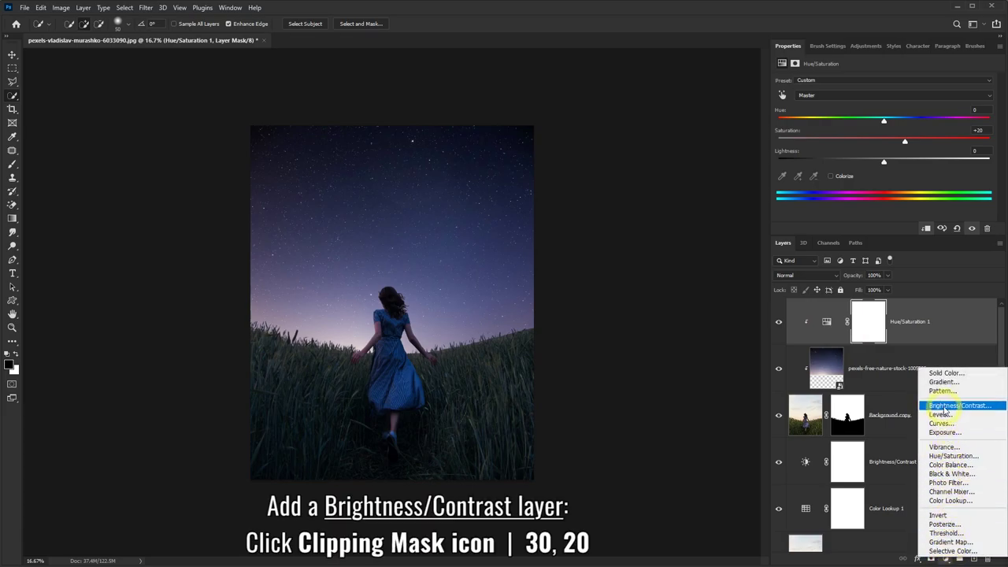
left_click(958, 406)
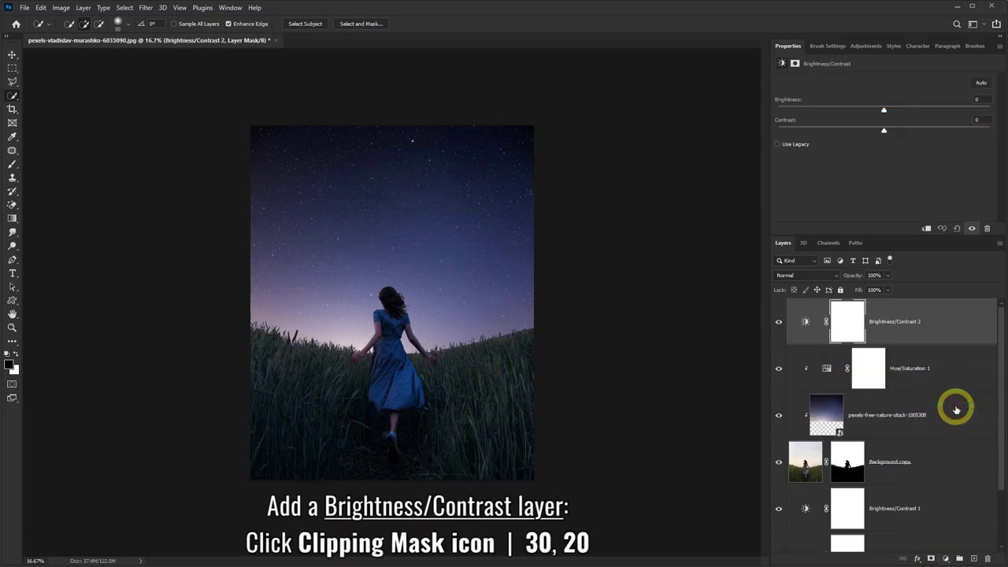
left_click(928, 229)
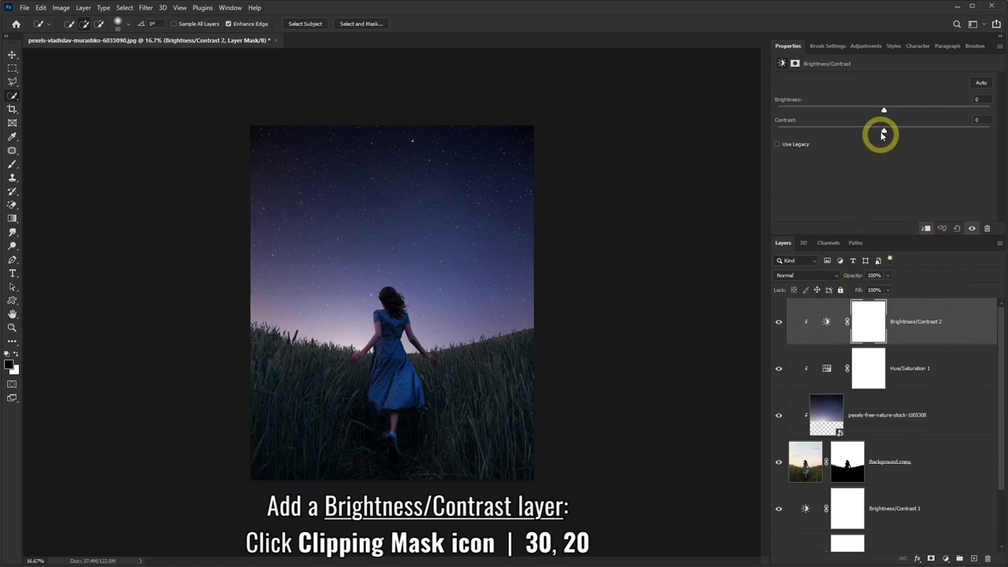
left_click_drag(882, 111, 905, 111)
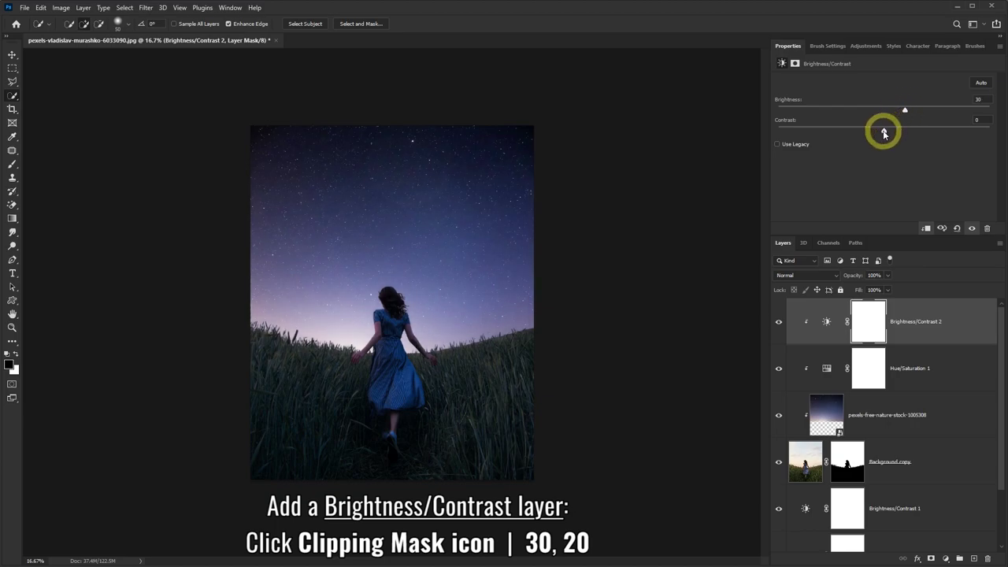
left_click_drag(893, 134, 904, 135)
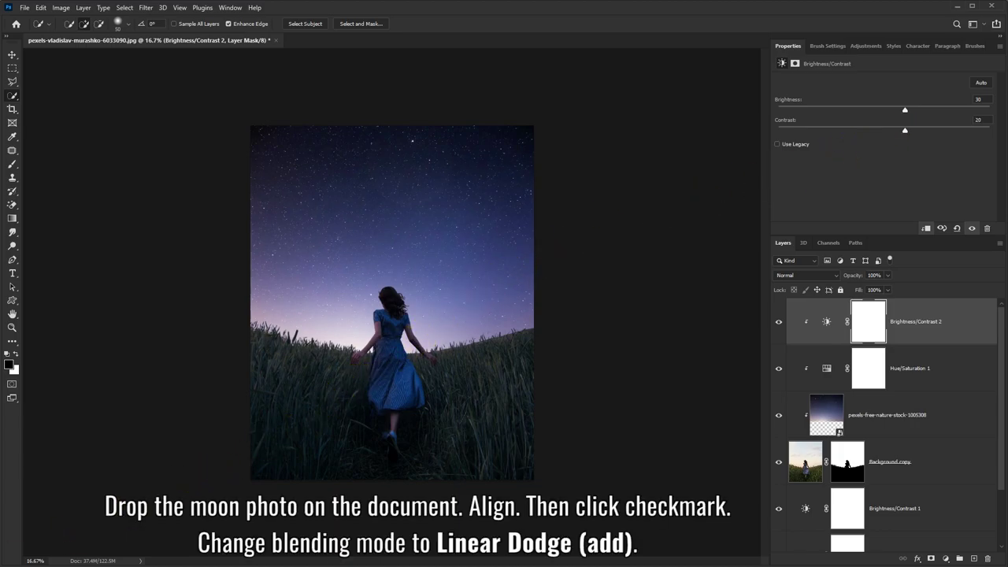
key("alt+Tab")
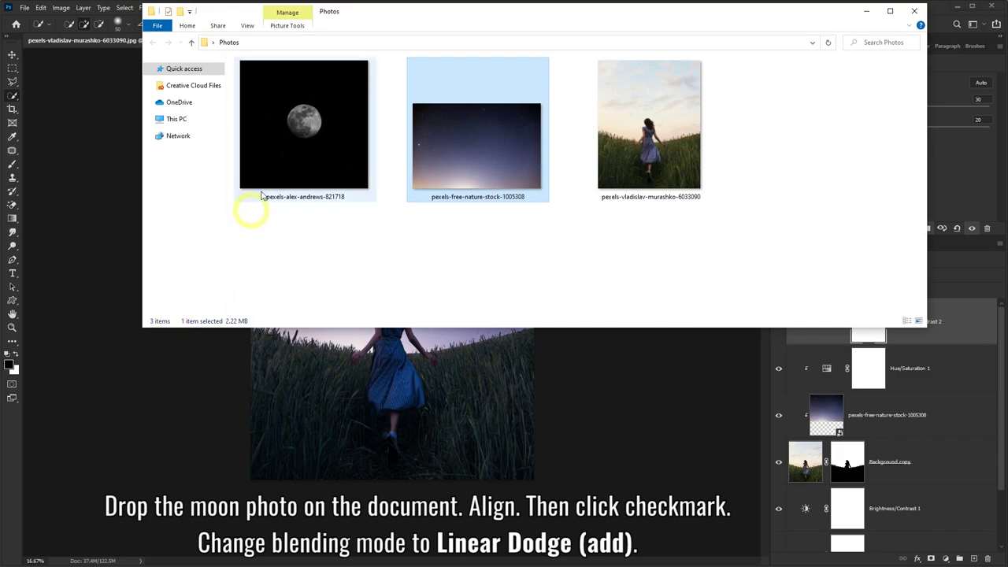
left_click_drag(297, 142, 396, 367)
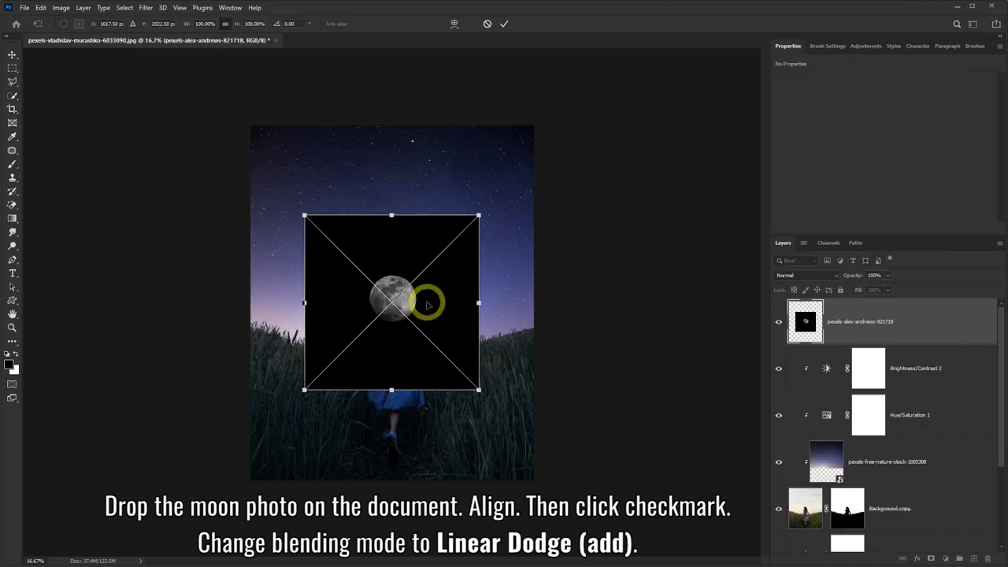
Move the moon high into the sky, commit it, and set its blend mode to Linear Dodge (Add)
left_click_drag(428, 299, 426, 191)
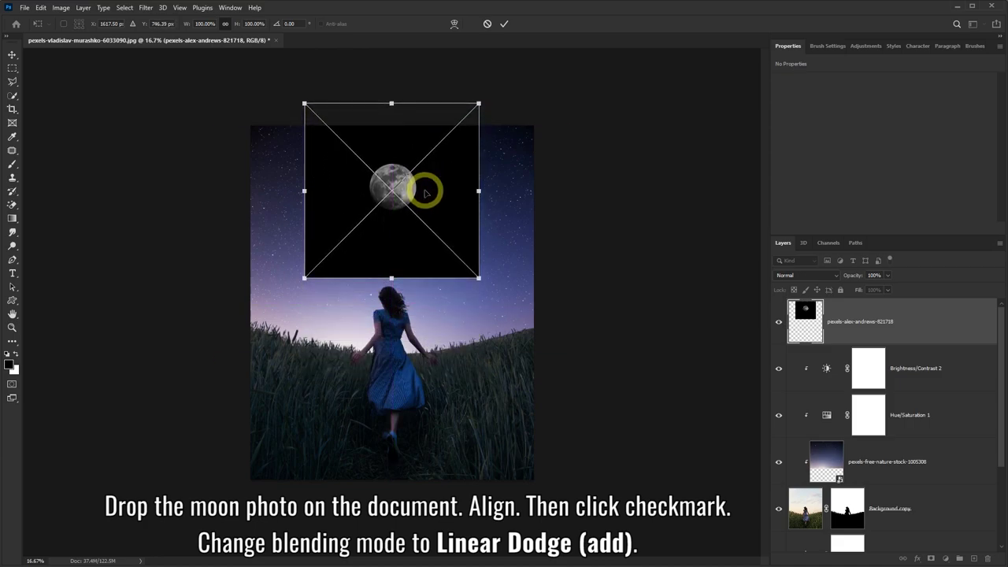
left_click(504, 27)
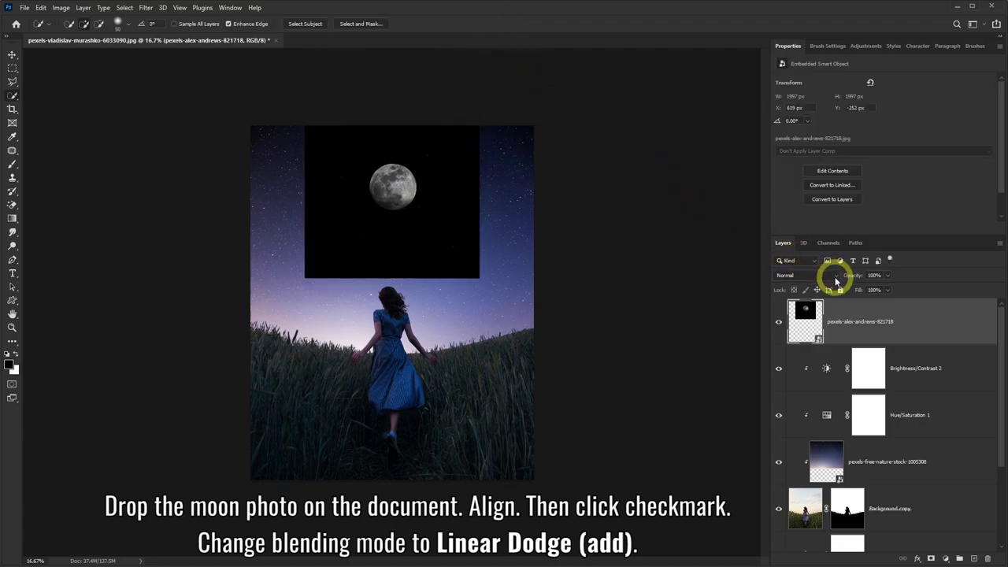
left_click(832, 275)
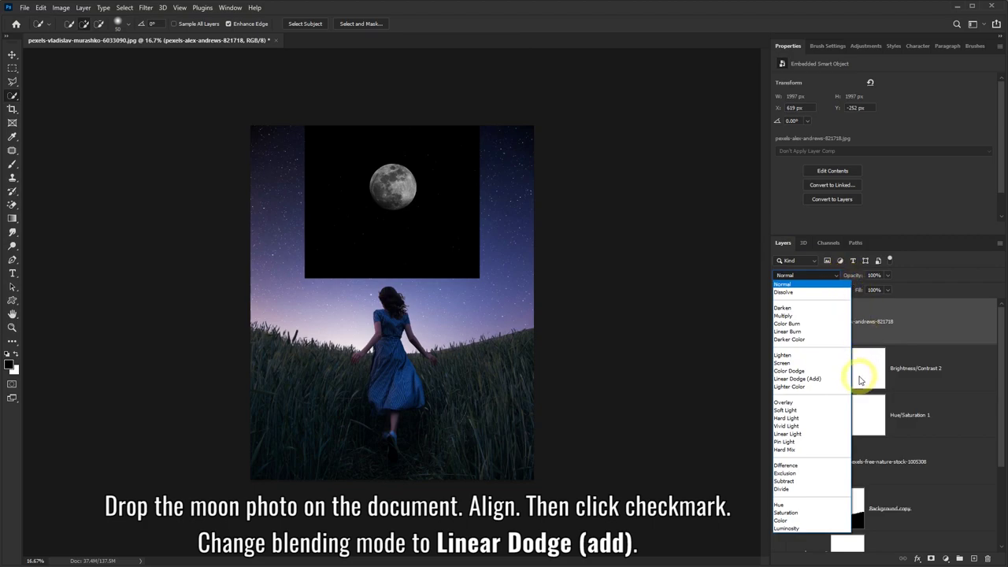
left_click(824, 382)
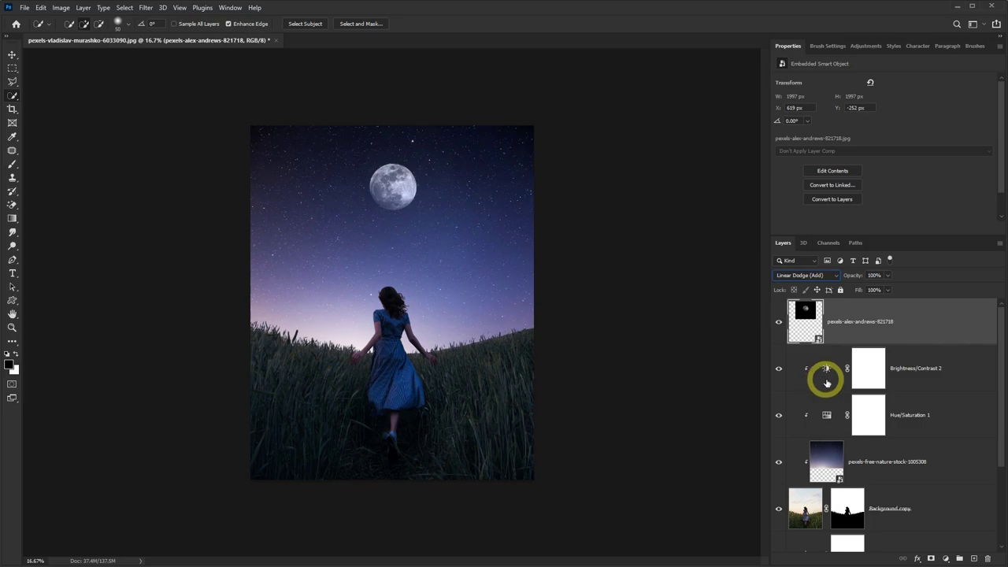
Add a Brightness/Contrast layer clipped to the moon at brightness 25, then an empty new layer
left_click(946, 559)
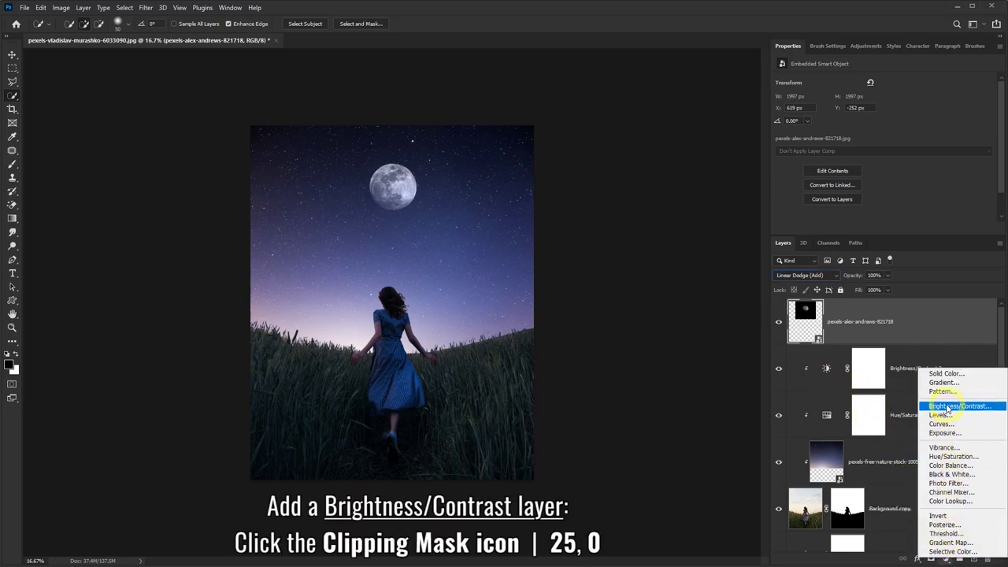
left_click(950, 406)
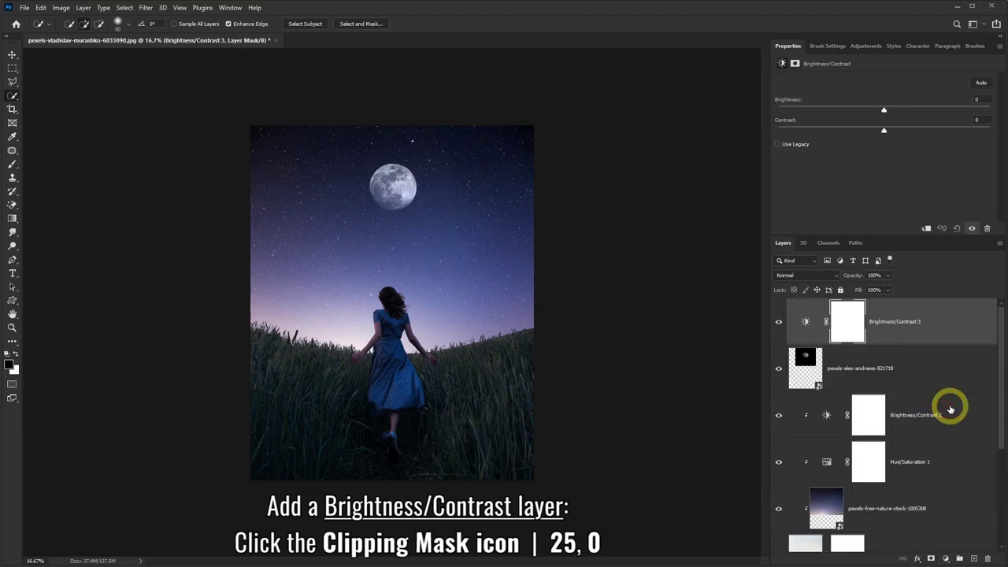
left_click(927, 232)
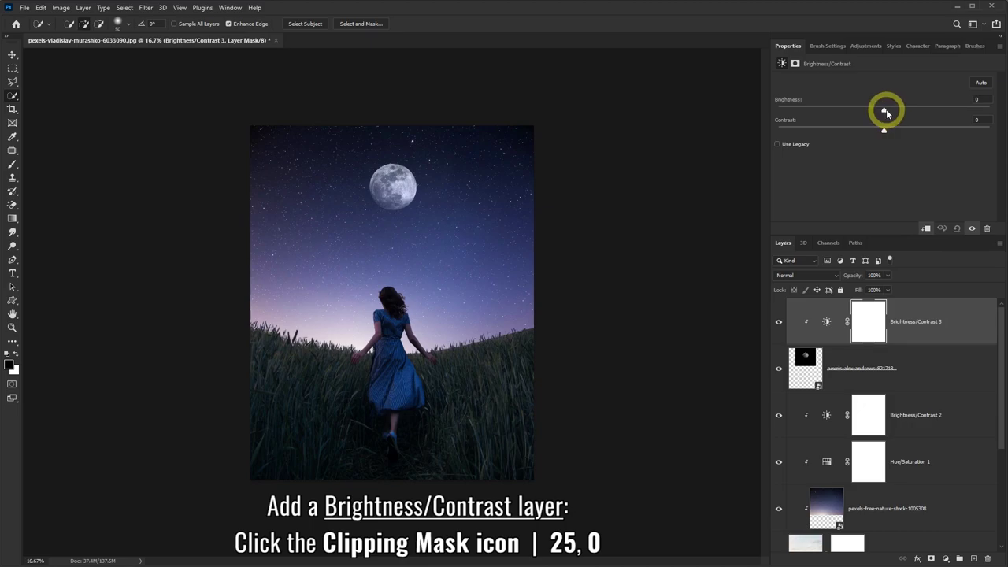
left_click_drag(884, 109, 902, 112)
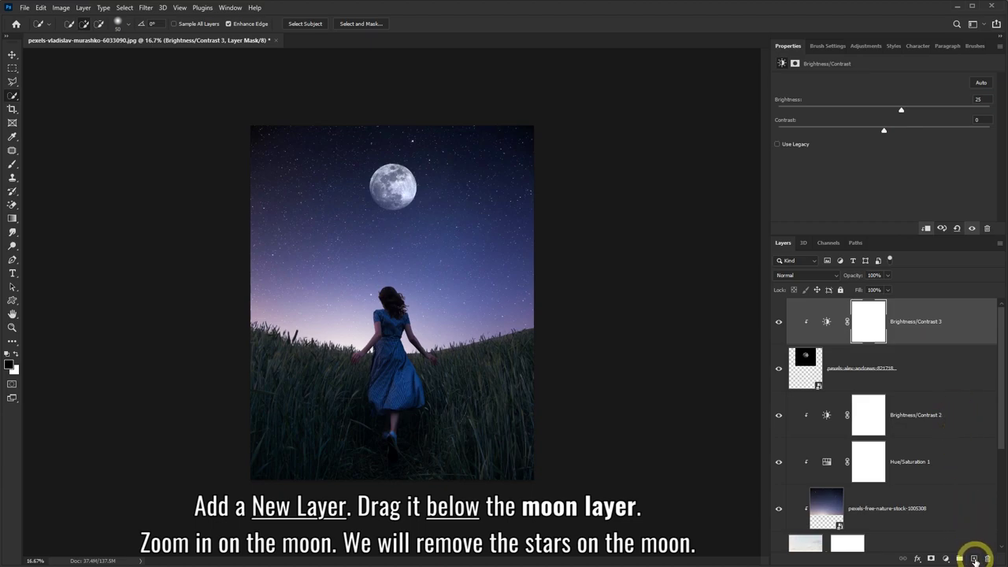
left_click(975, 559)
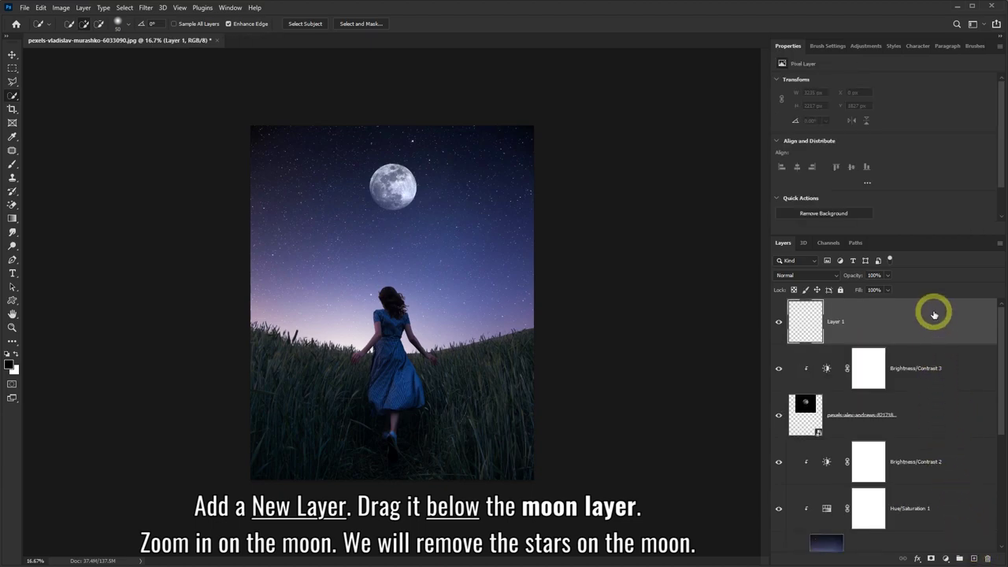
Move Layer 1 below the moon layer and zoom in on the moon
mouse_move(934, 315)
left_mouse_down()
mouse_move(940, 363)
mouse_move(894, 436)
left_mouse_up()
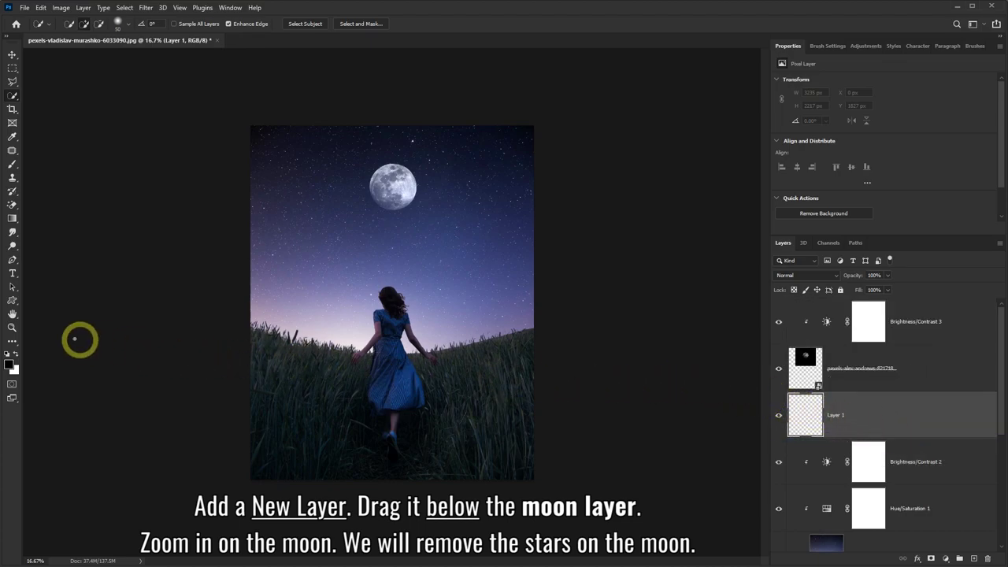
left_click(12, 328)
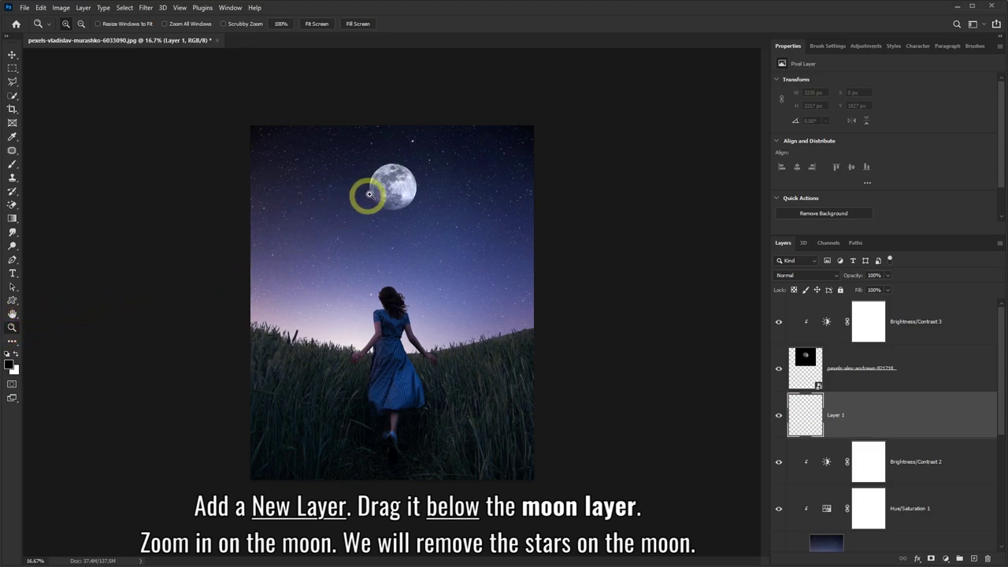
left_click(394, 184)
left_click(394, 185)
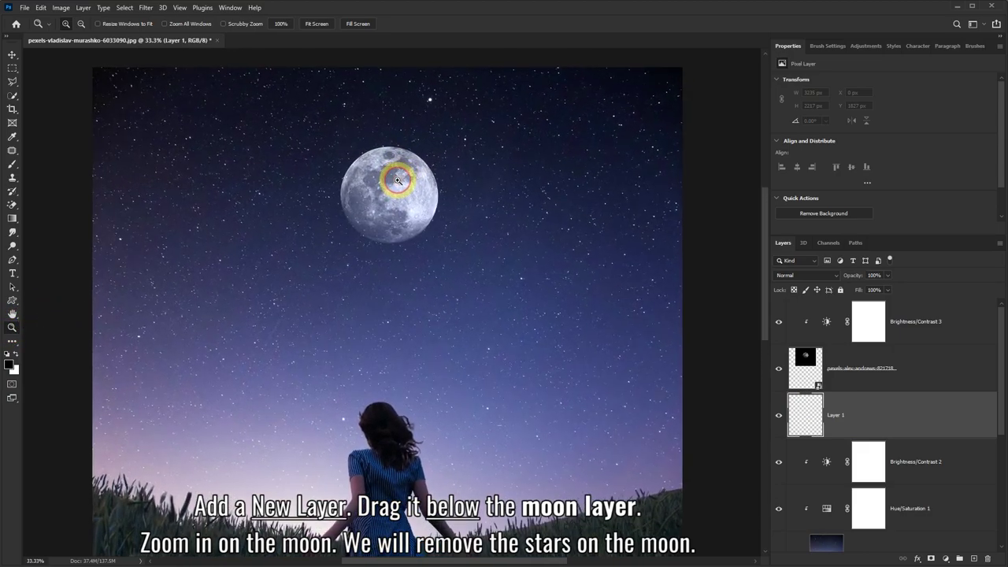
left_click(396, 184)
left_click(396, 184)
left_click(391, 178)
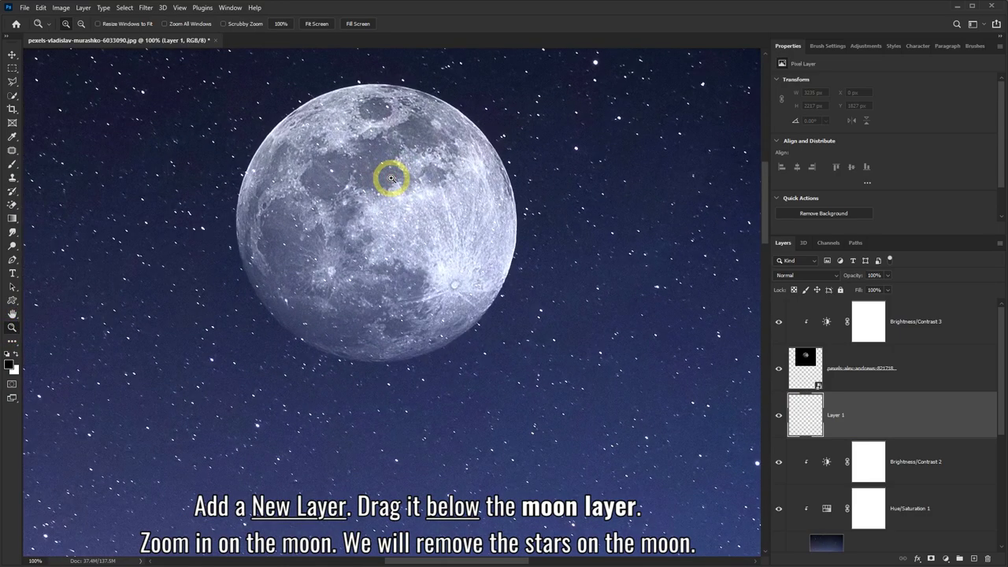
Choose a Hard Round brush at 300 px with 100% hardness
left_click(11, 167)
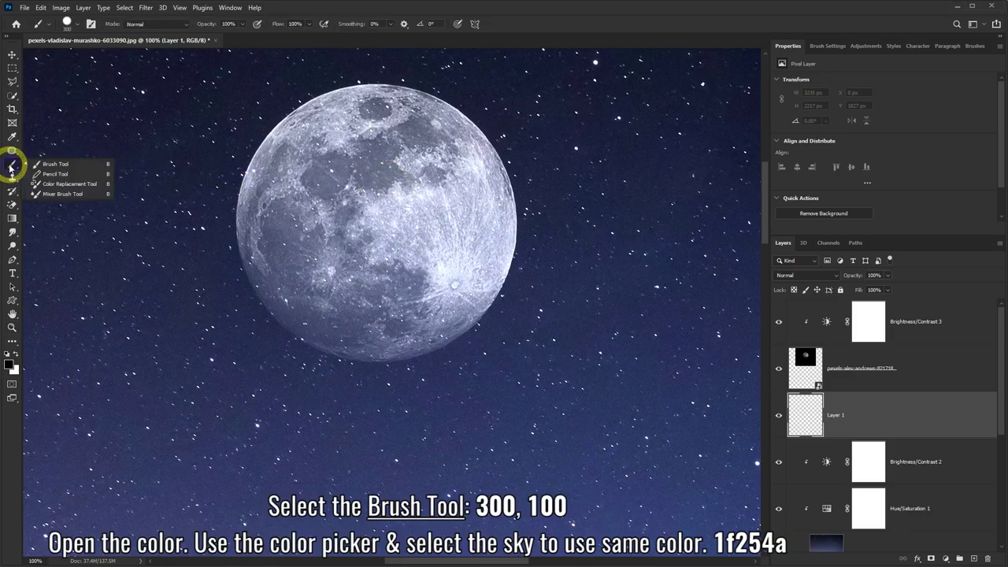
left_click(59, 167)
left_click(77, 26)
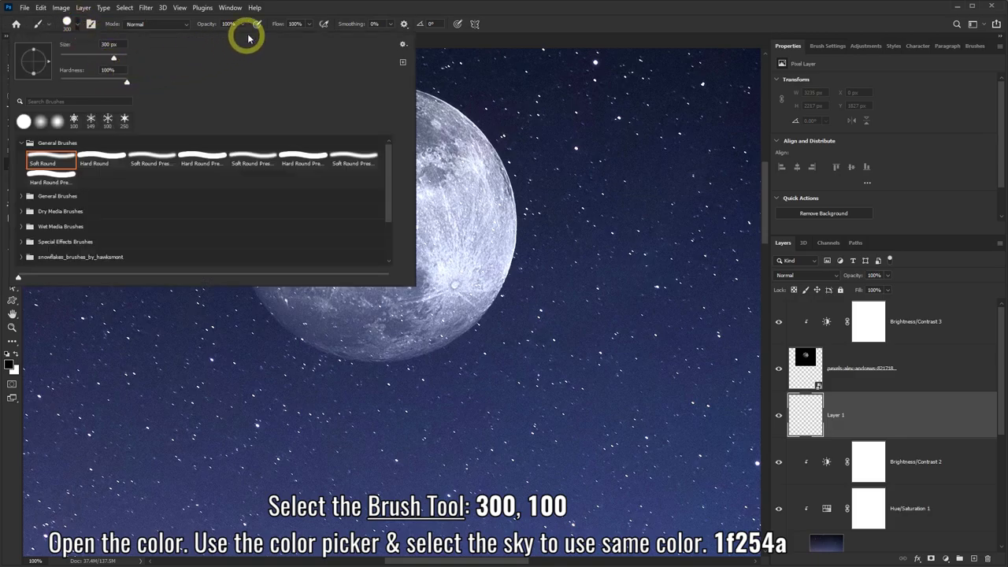
left_click(291, 11)
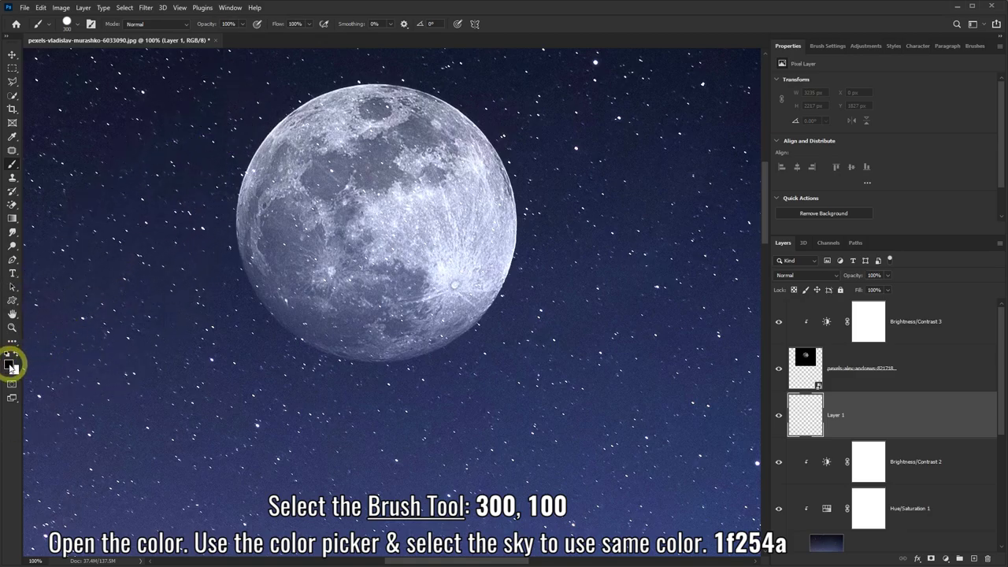
Set the foreground colour to the sky blue 1f254a sampled from the image
left_click(10, 363)
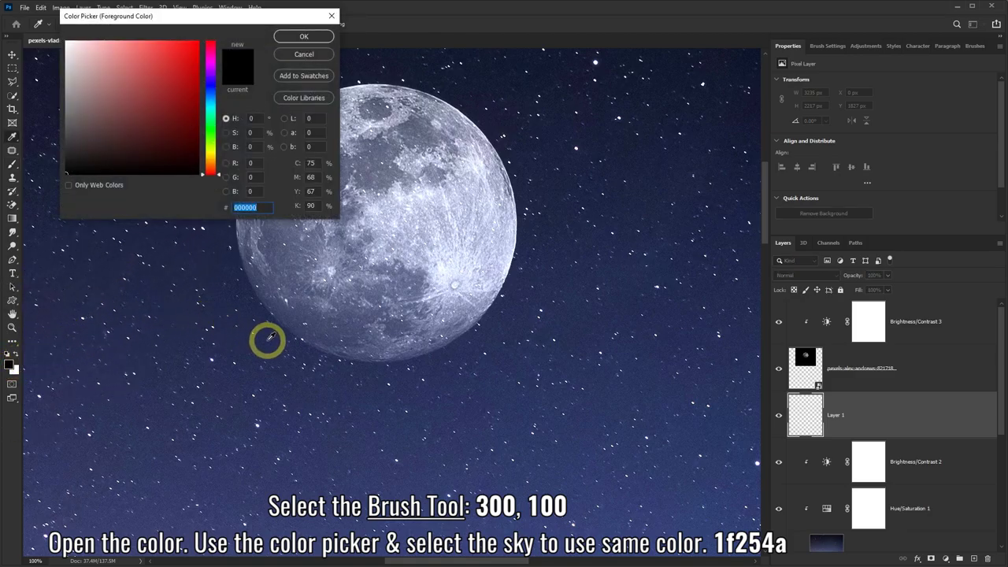
left_click(274, 335)
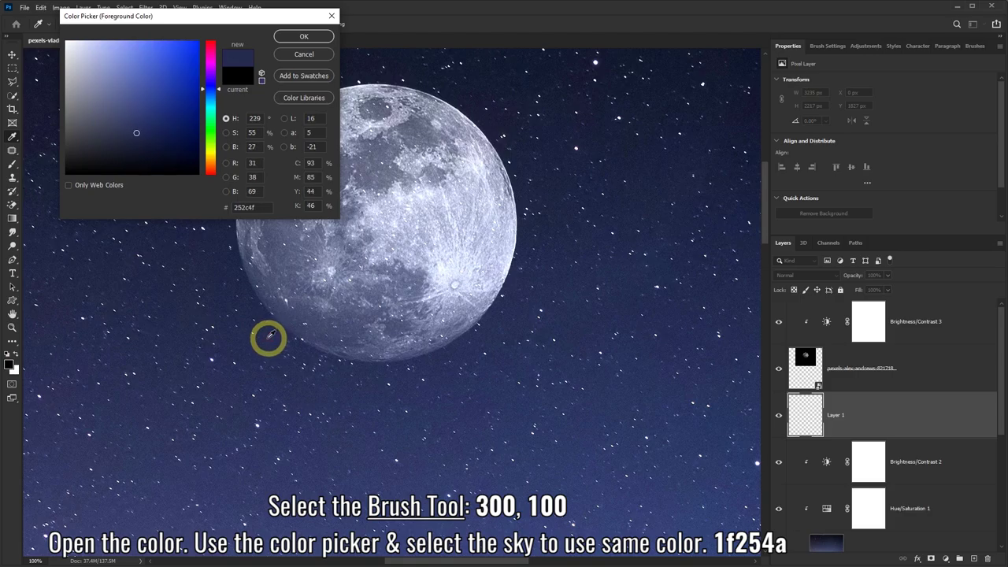
left_click(262, 338)
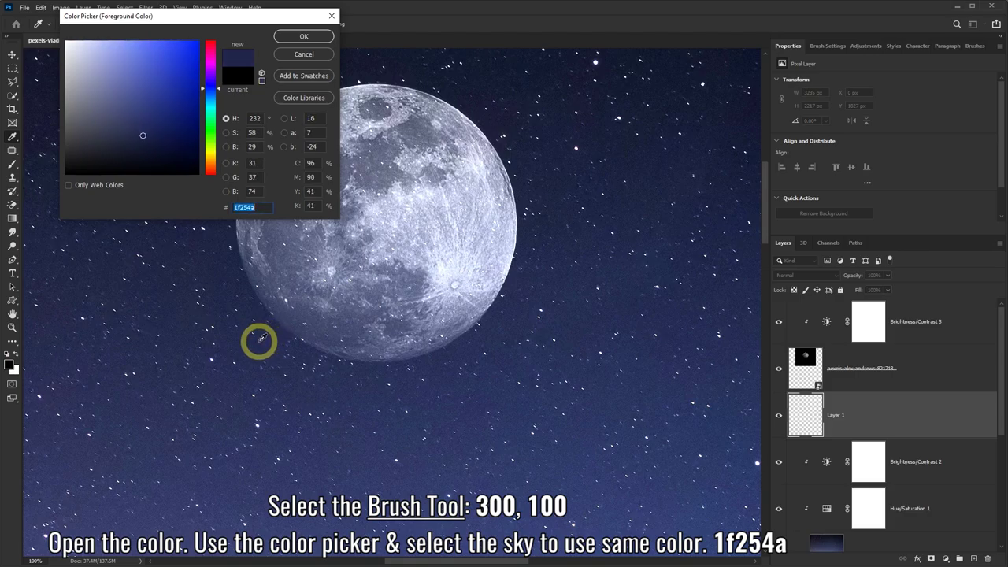
left_click(245, 207)
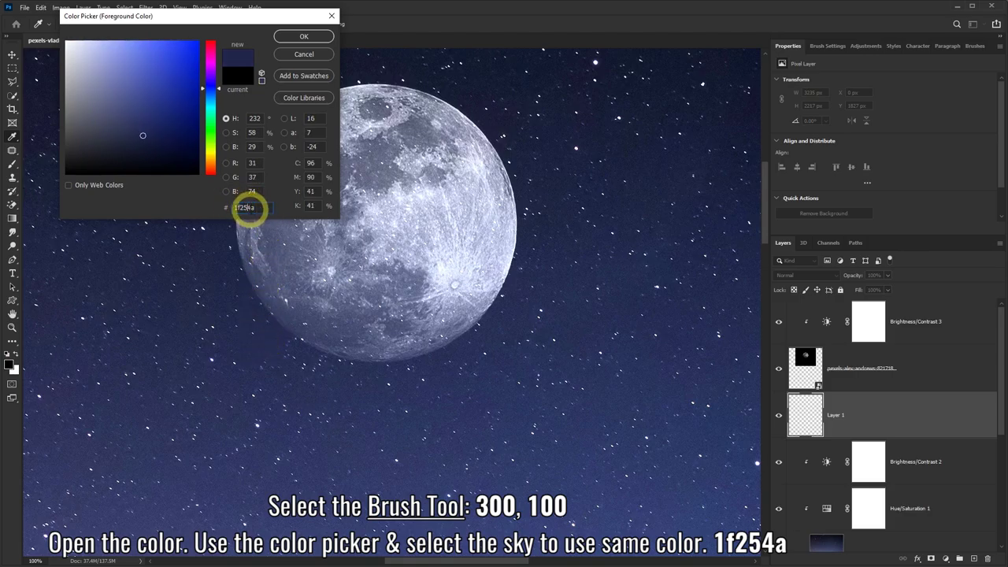
left_click(302, 38)
Brush sky blue over the moon on Layer 1, toggling the layer to check the stars are hidden
key("b")
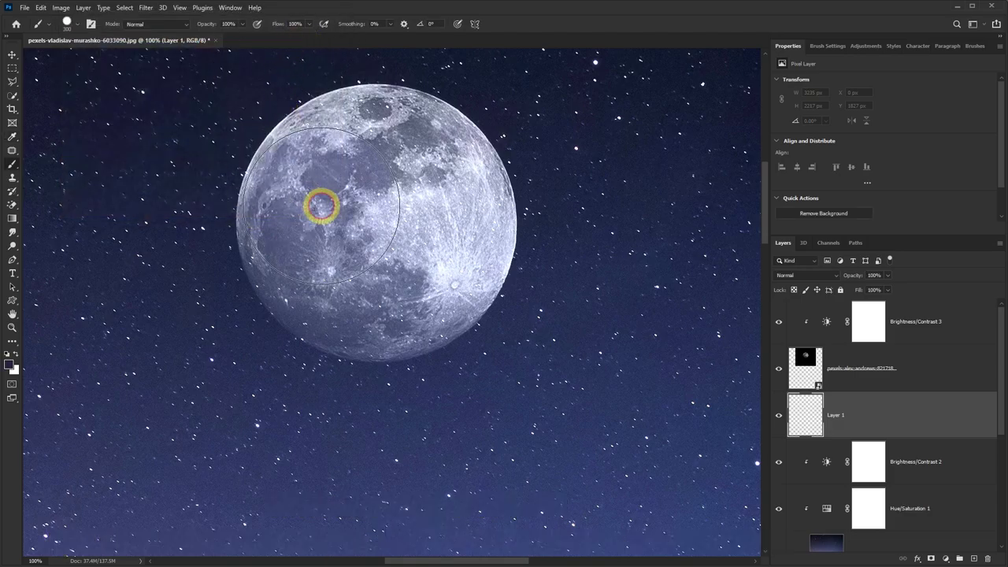
mouse_move(334, 266)
left_mouse_down()
mouse_move(398, 279)
mouse_move(434, 232)
mouse_move(418, 181)
mouse_move(376, 163)
mouse_move(315, 203)
mouse_move(342, 275)
mouse_move(383, 284)
mouse_move(427, 260)
mouse_move(427, 198)
mouse_move(315, 207)
mouse_move(323, 198)
left_mouse_up()
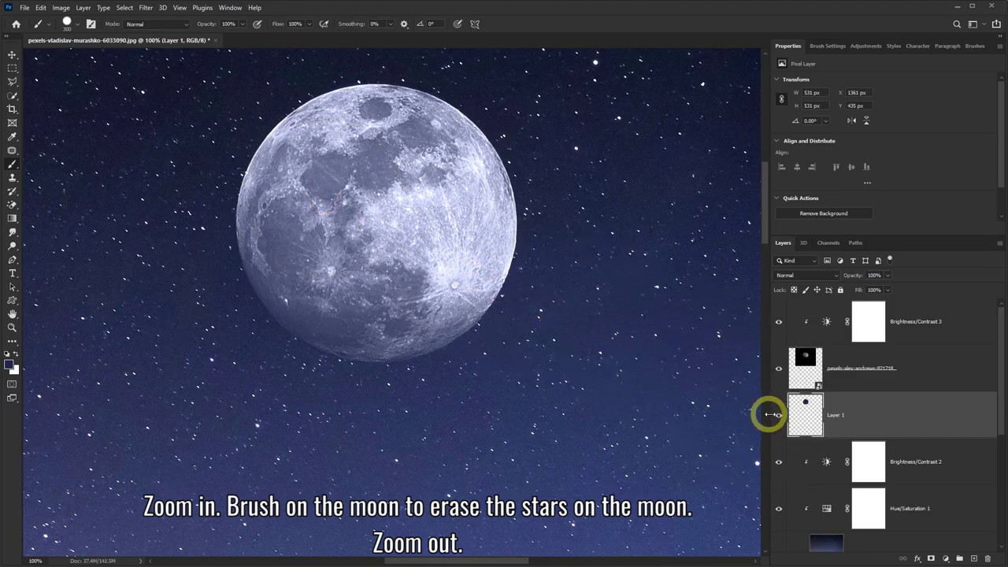
left_click(778, 416)
left_click(778, 417)
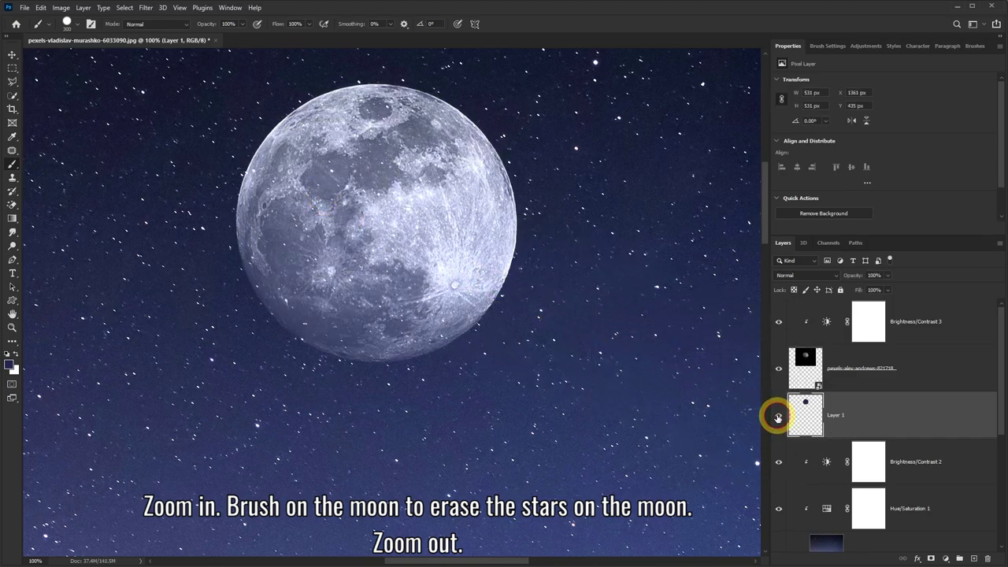
left_click(779, 417)
left_click(778, 417)
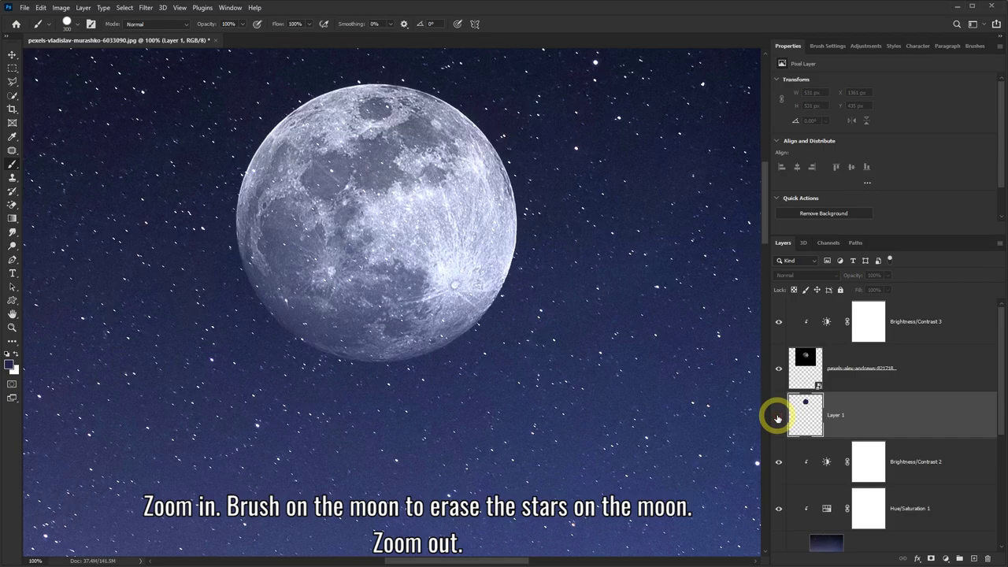
left_click(778, 416)
Zoom out to fit the whole image on screen
left_click(11, 326)
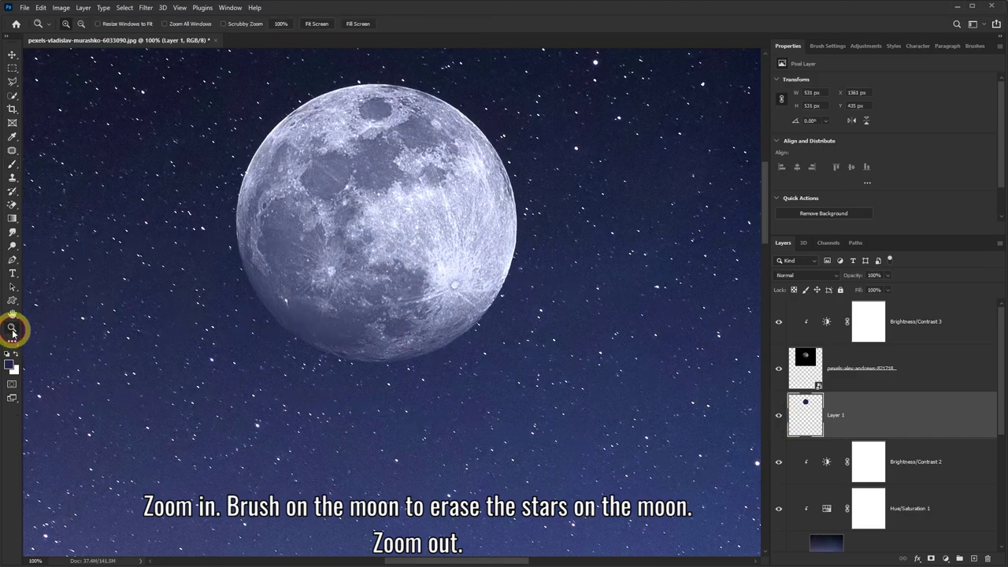
right_click(415, 275)
left_click(415, 275)
right_click(408, 261)
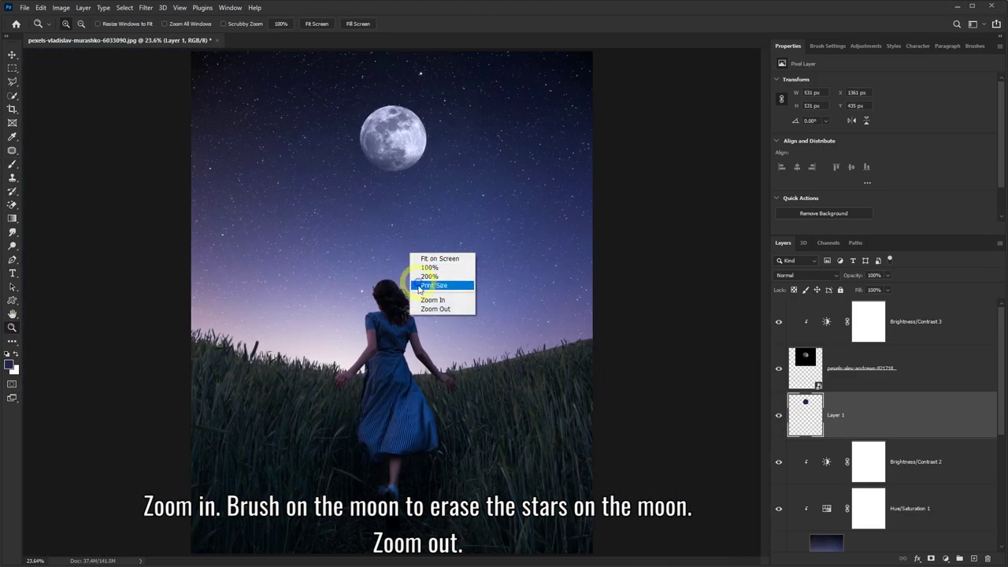
left_click(417, 261)
right_click(425, 307)
left_click(447, 358)
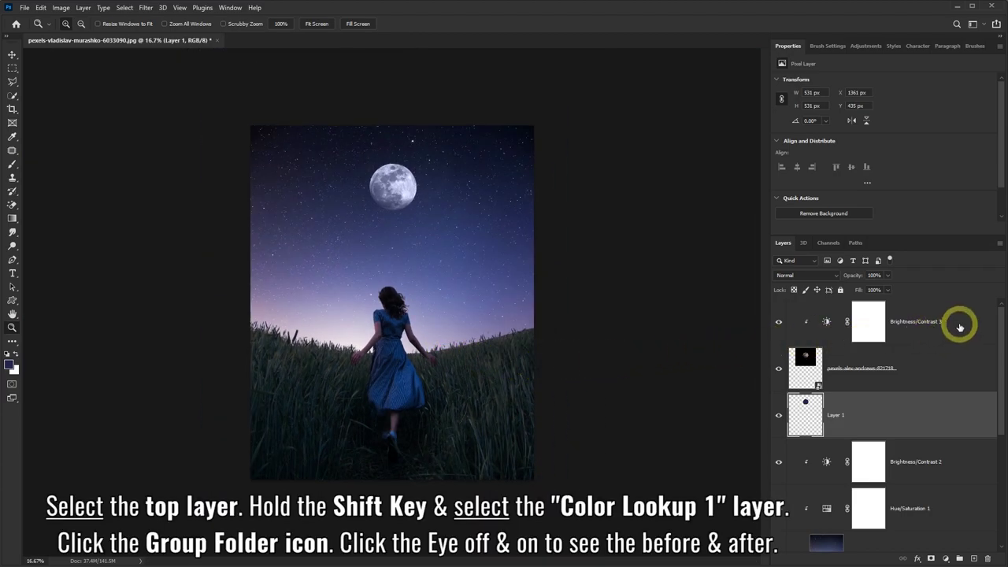
Group all layers from Brightness/Contrast 3 down to Color Lookup 1 into Group 1
left_click(960, 327)
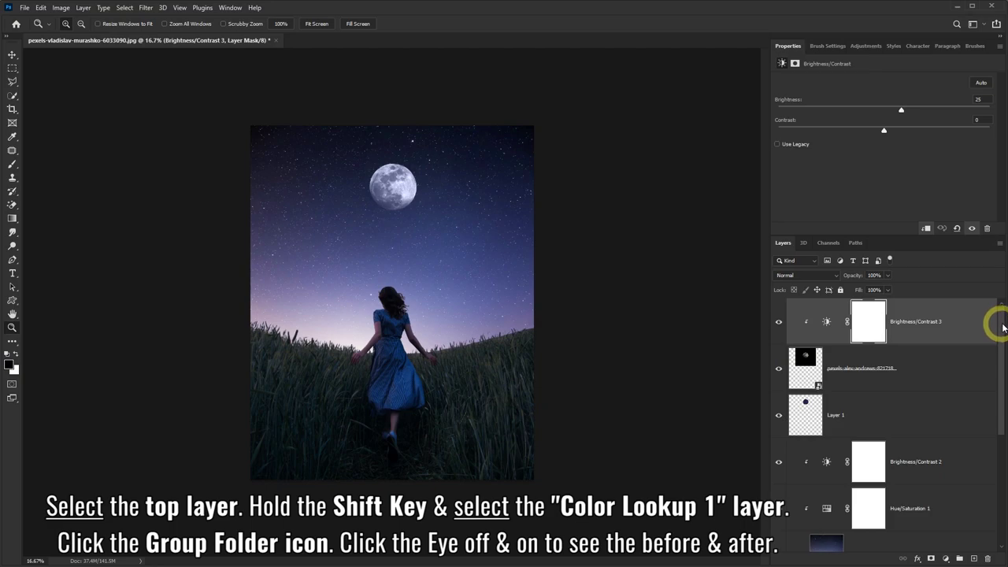
left_click_drag(998, 323, 1004, 442)
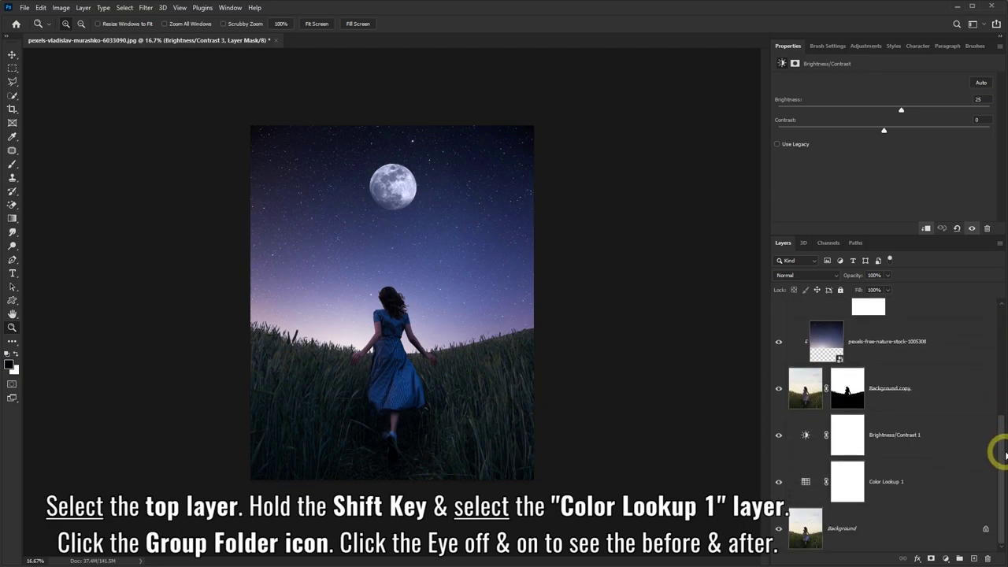
left_click(925, 481, "shift")
mouse_move(998, 455)
left_mouse_down()
mouse_move(1004, 368)
mouse_move(1004, 457)
left_mouse_up()
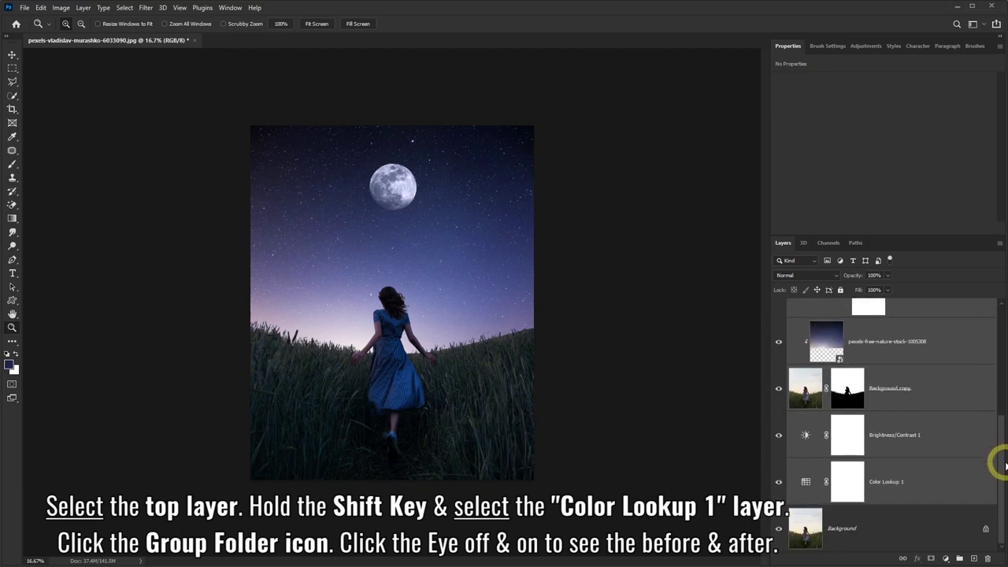
left_click(960, 559)
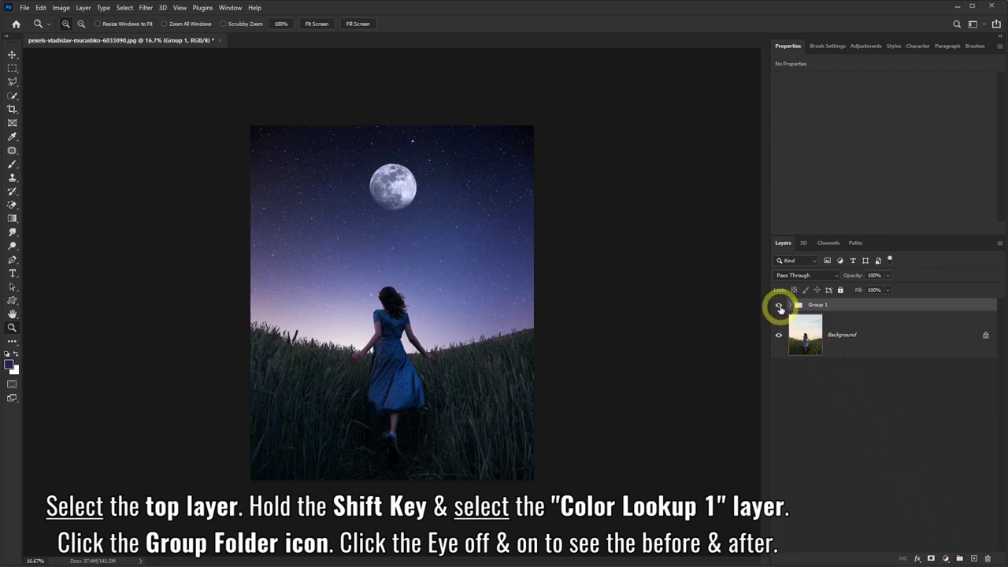
Toggle Group 1's visibility to compare the night scene with the original photo
left_click(780, 307)
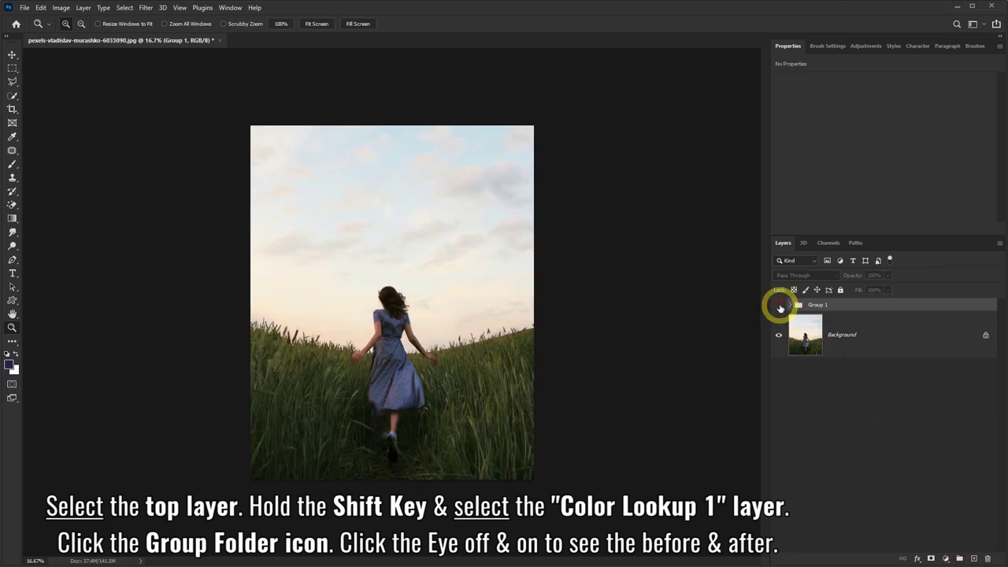
left_click(780, 308)
left_click(780, 307)
left_click(780, 307)
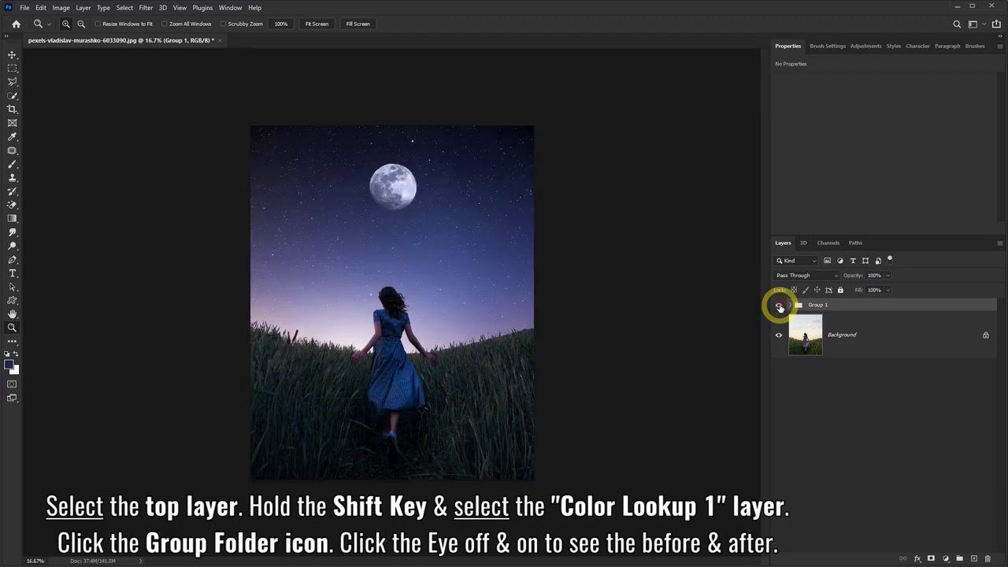
Expand Group 1 and set Brightness/Contrast 3 brightness to 25
left_click(791, 305)
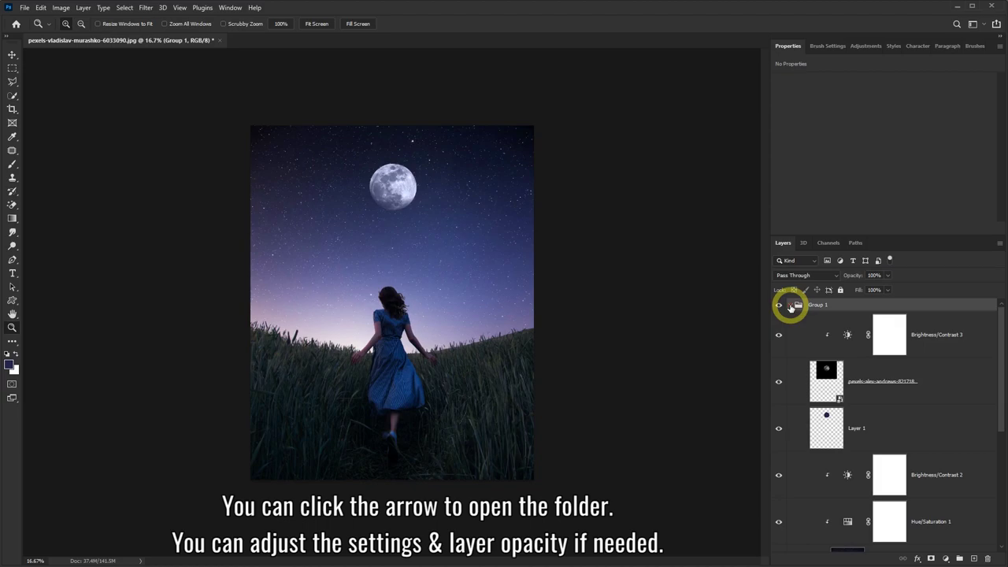
left_click(937, 338)
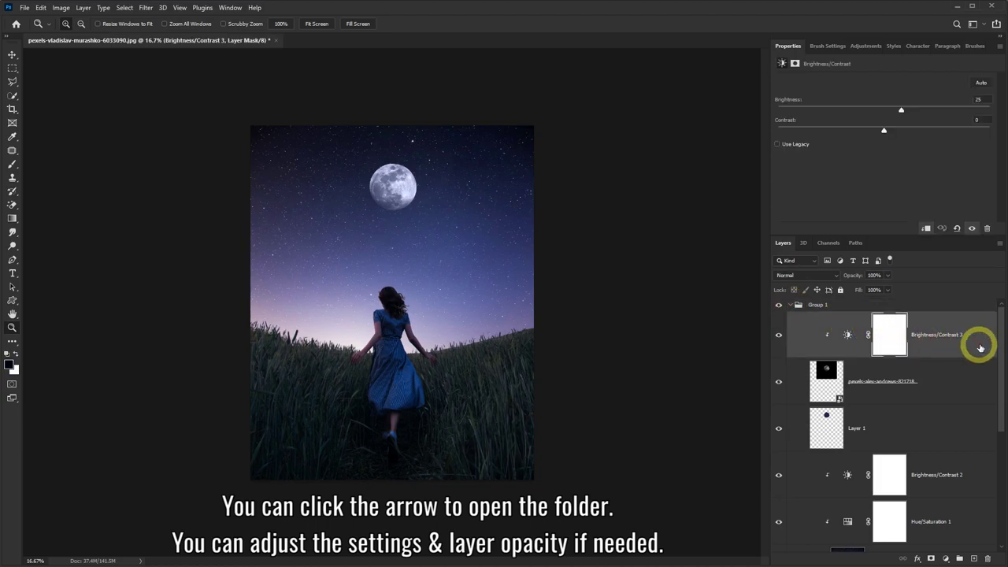
mouse_move(902, 112)
left_mouse_down()
mouse_move(959, 111)
mouse_move(923, 112)
left_mouse_up()
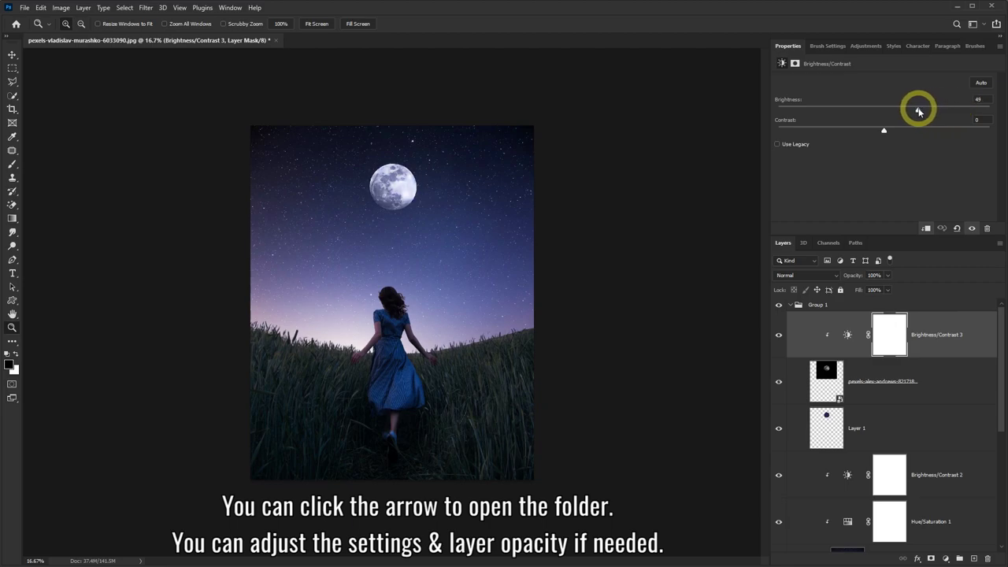
double_click(978, 99)
type("2")
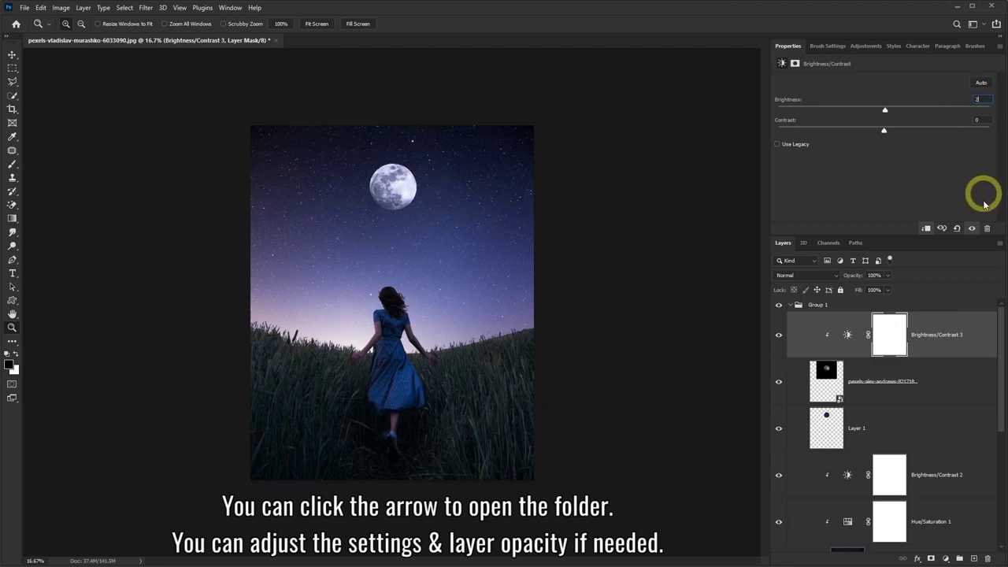
type("5")
left_click_drag(1001, 338, 999, 457)
Set the Color Lookup 1 layer opacity to 90%
left_click(946, 484)
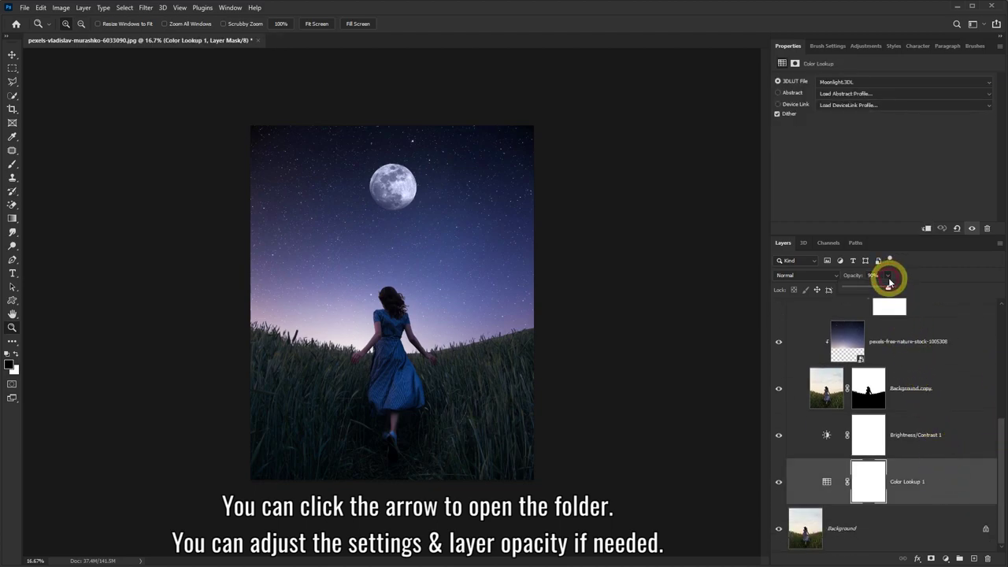
mouse_move(889, 284)
left_mouse_down()
mouse_move(906, 291)
mouse_move(888, 288)
left_mouse_up()
left_click(870, 275)
type("90")
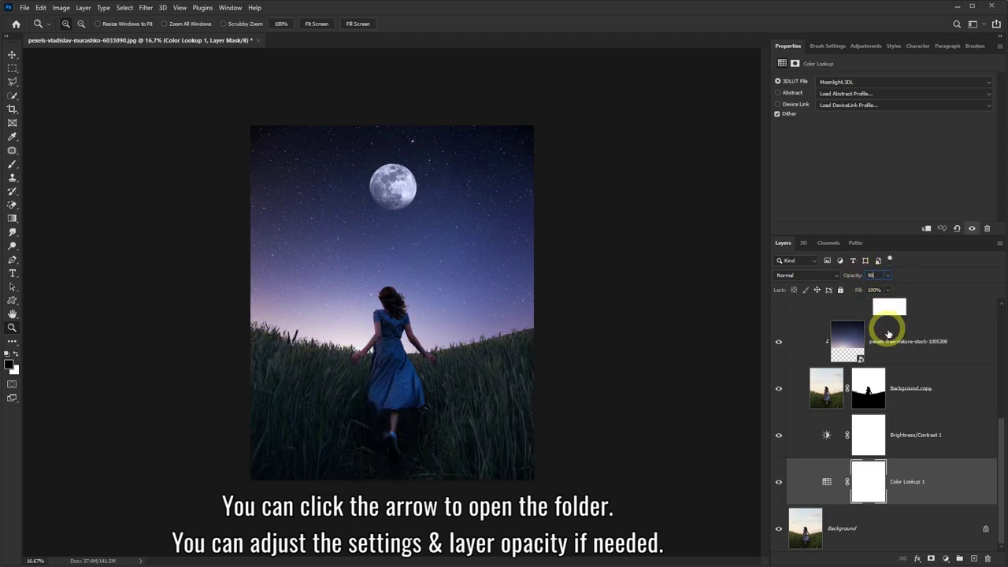
left_click_drag(1002, 482, 997, 335)
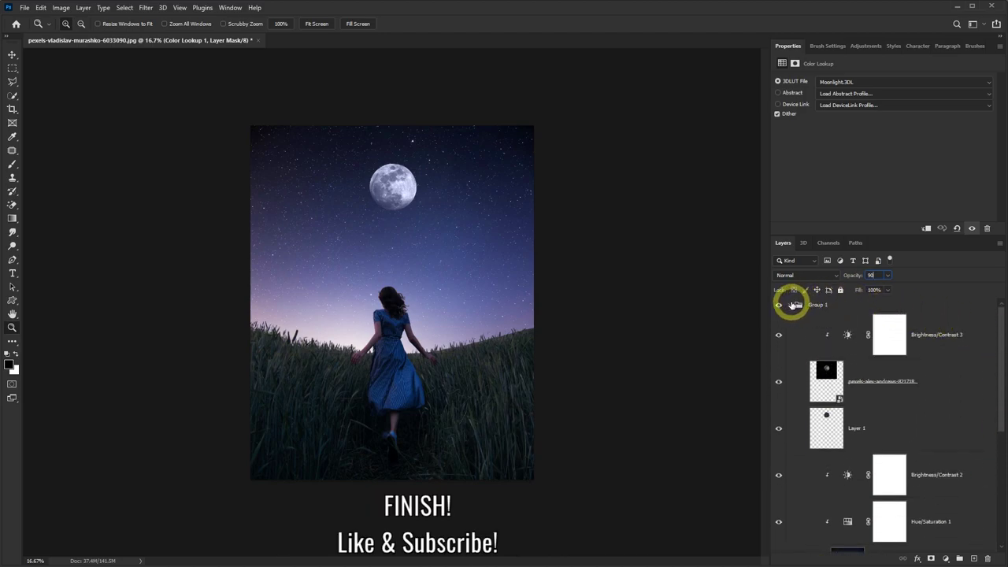
Collapse Group 1 and toggle its visibility twice to compare daytime and night versions
left_click(792, 305)
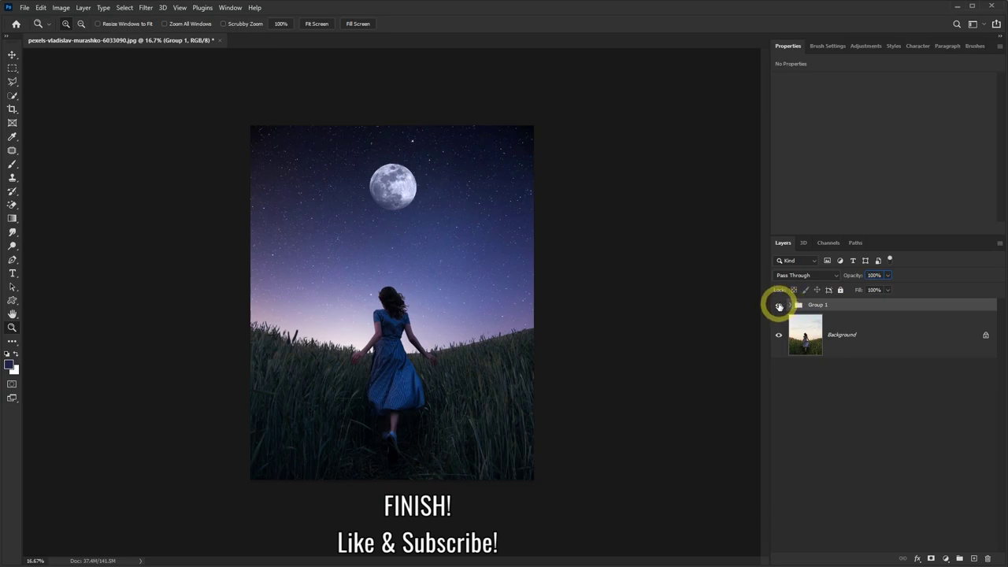
left_click(779, 306)
left_click(779, 307)
left_click(778, 306)
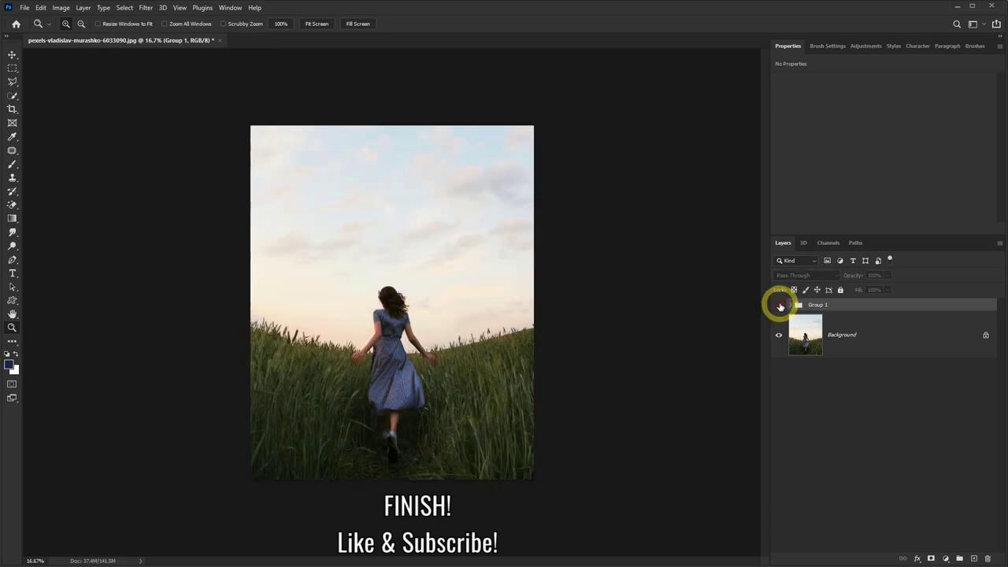
left_click(779, 306)
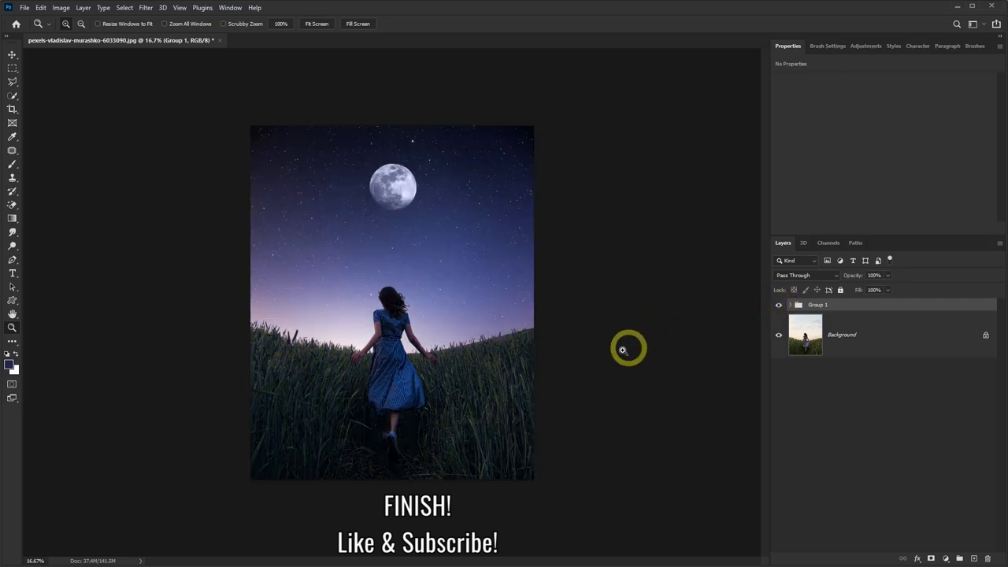